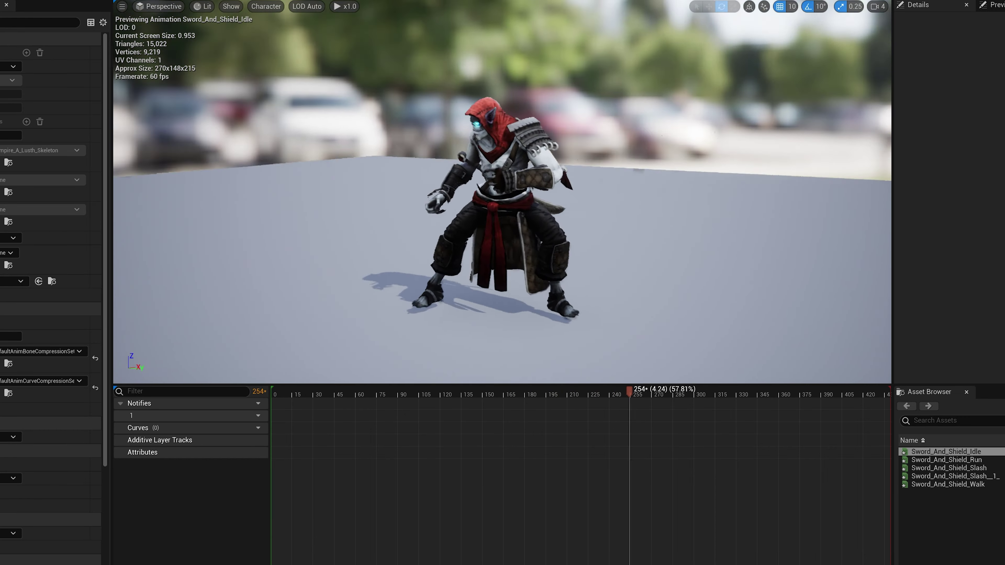
# Preview the Sword_And_Shield_Run animation on the vampire character
pyautogui.click(946, 460)
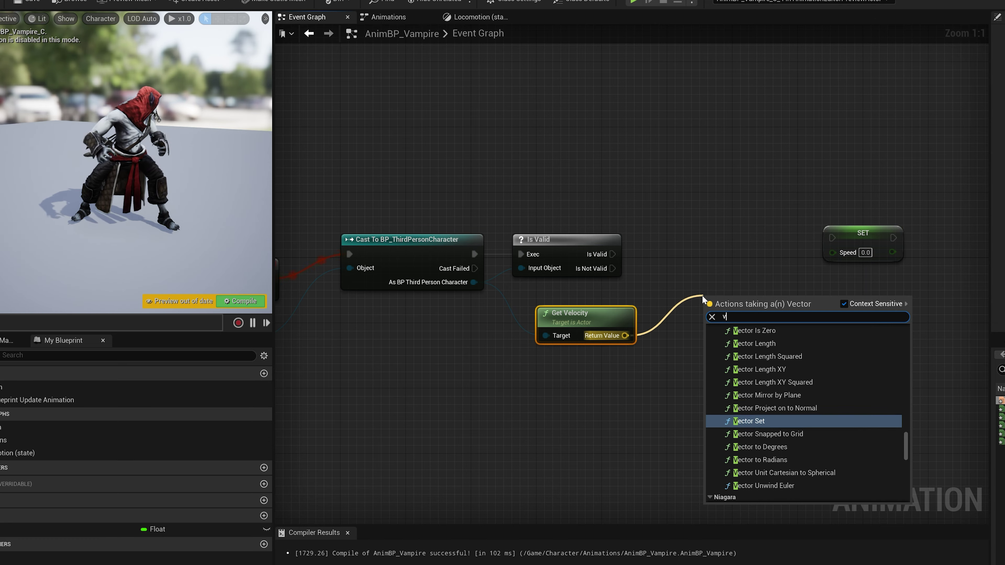
# Search for a Vector Length node to connect to the Get Velocity return value in the AnimBP_Vampire Event Graph
pyautogui.press('Down')
pyautogui.press('Down')
pyautogui.press('Down')
pyautogui.write('ector length')
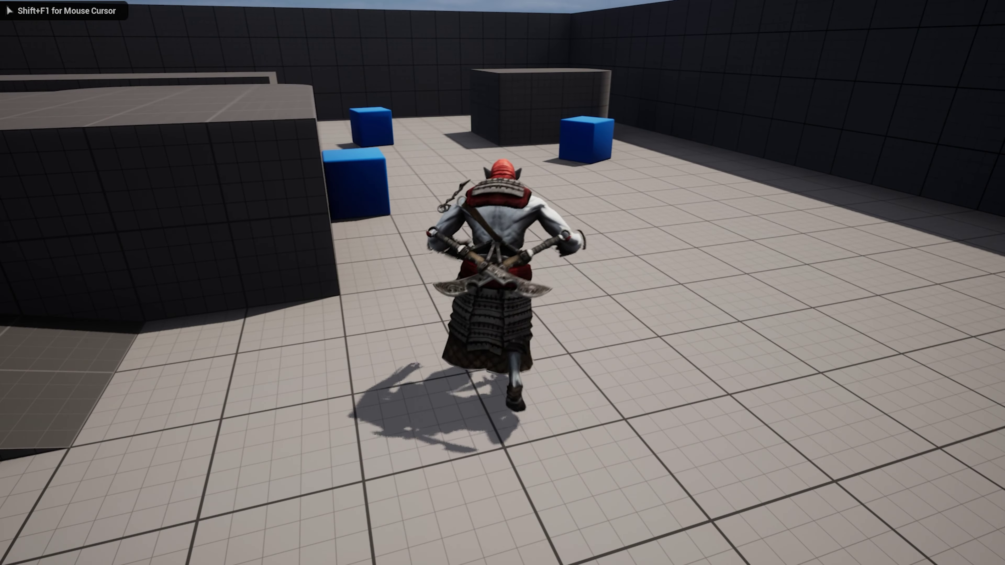
# Run the vampire character forward and back in the test level to check its movement animations
pyautogui.press('w')
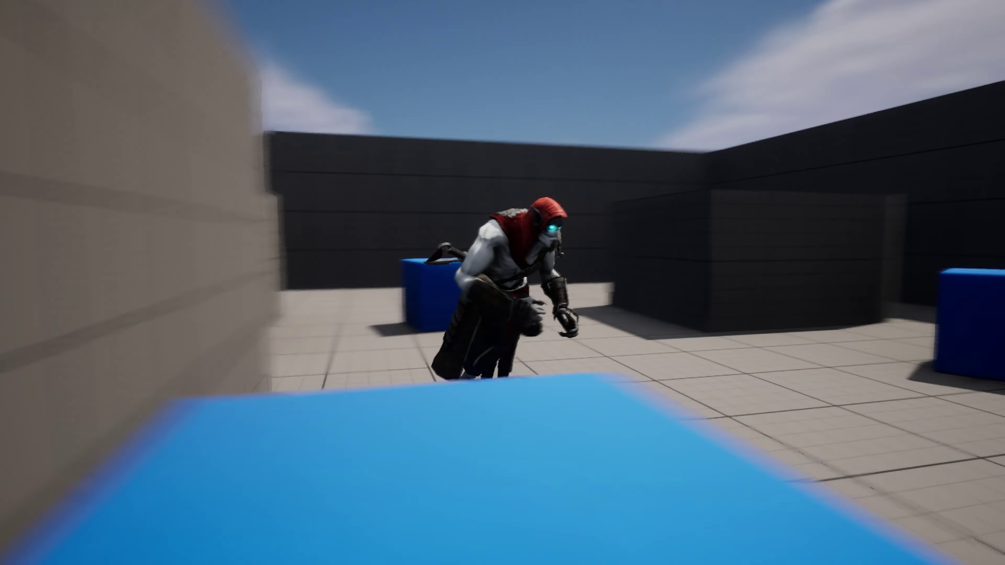
pyautogui.press('s')
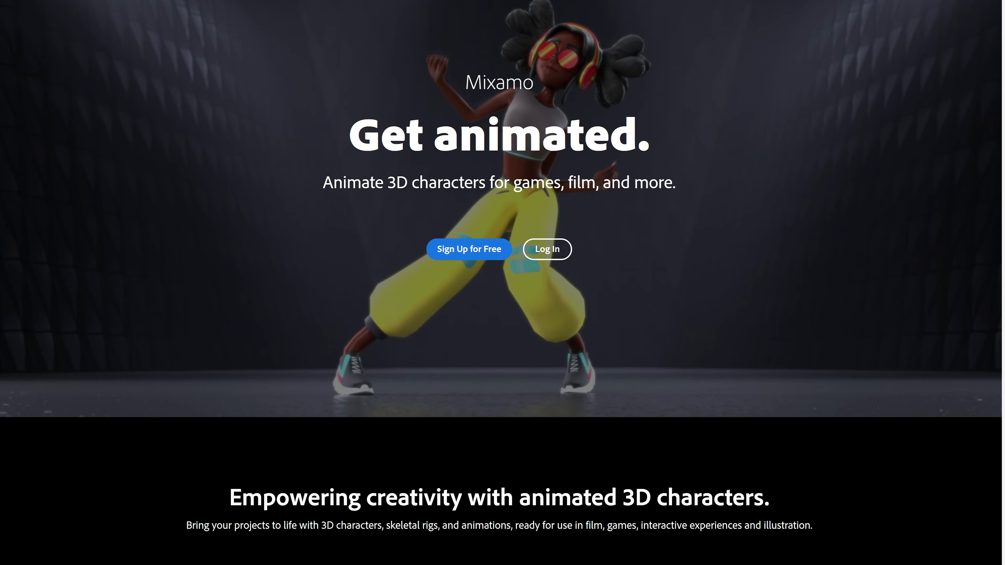
# Look through the Mixamo home page sections on ready-made characters, automatic rigging and motion-captured animations
pyautogui.scroll(-2, 502, 282)
pyautogui.scroll(-9, 502, 283)
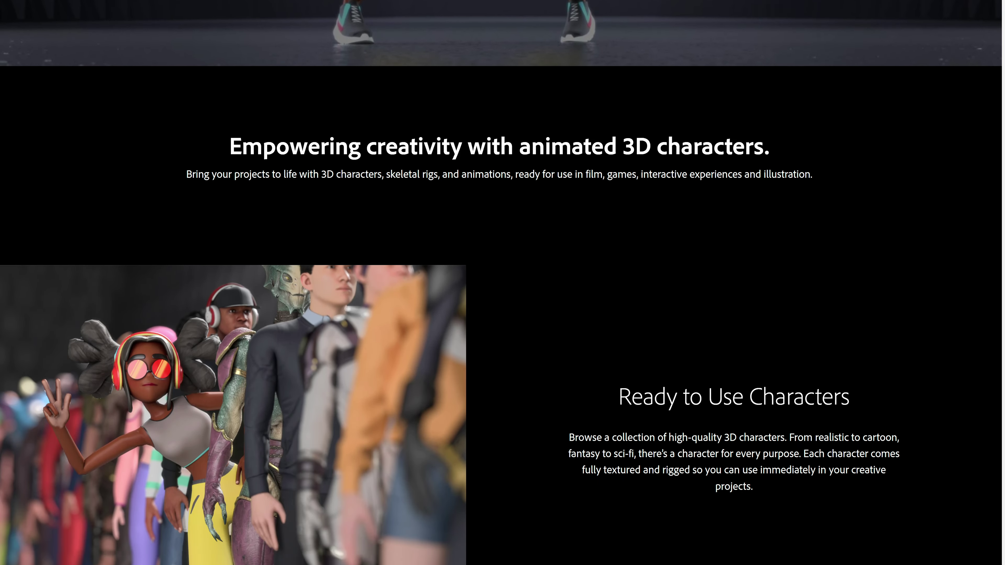
pyautogui.scroll(-9, 502, 282)
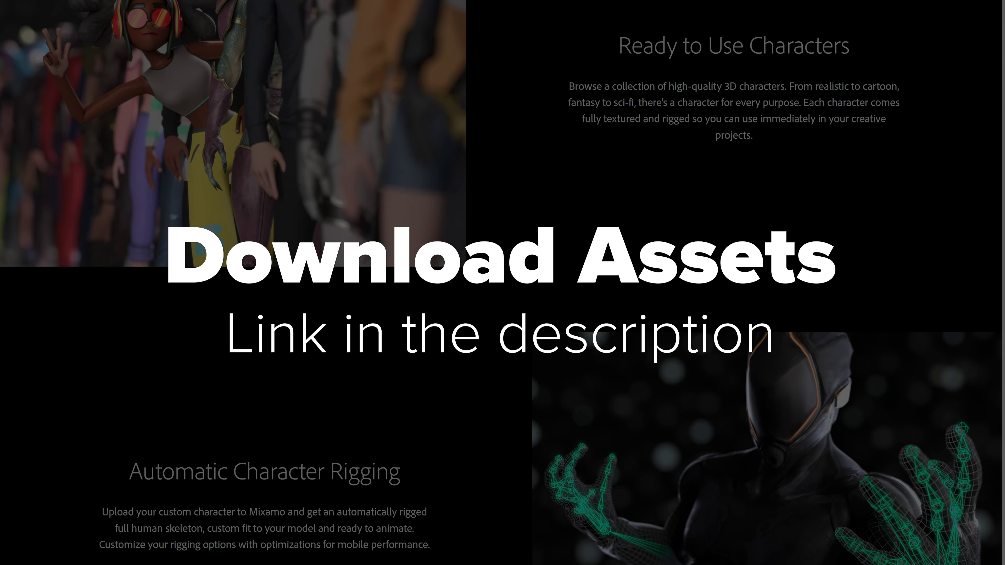
pyautogui.scroll(-9, 502, 282)
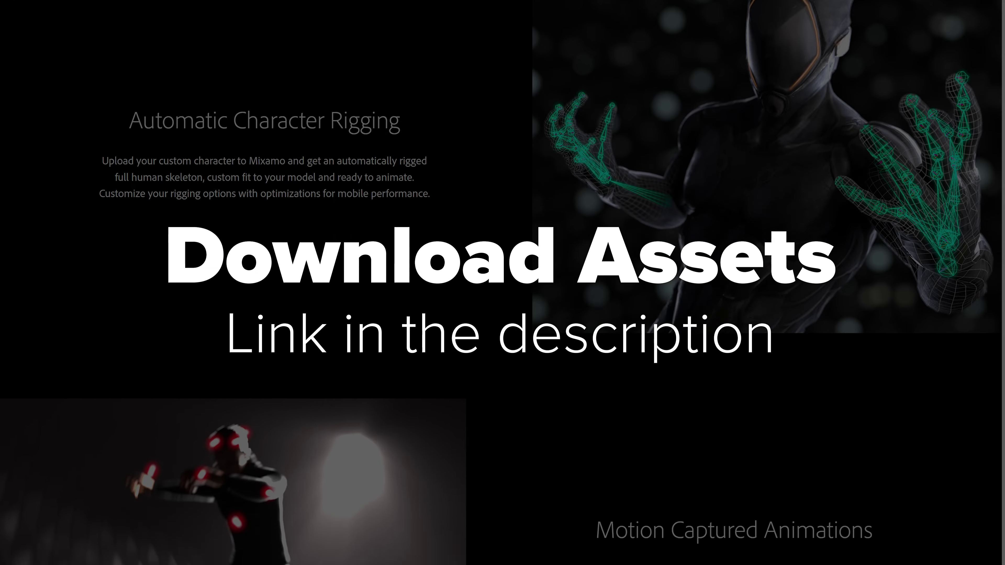
pyautogui.scroll(-7, 502, 283)
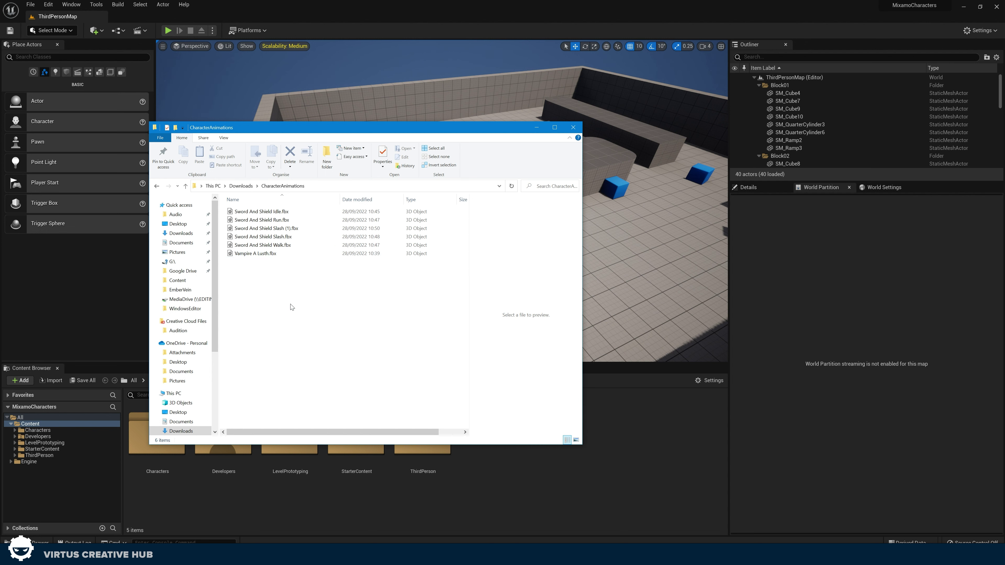
# Create a folder named Character in the Unreal project's Content folder and open it
pyautogui.click(242, 516)
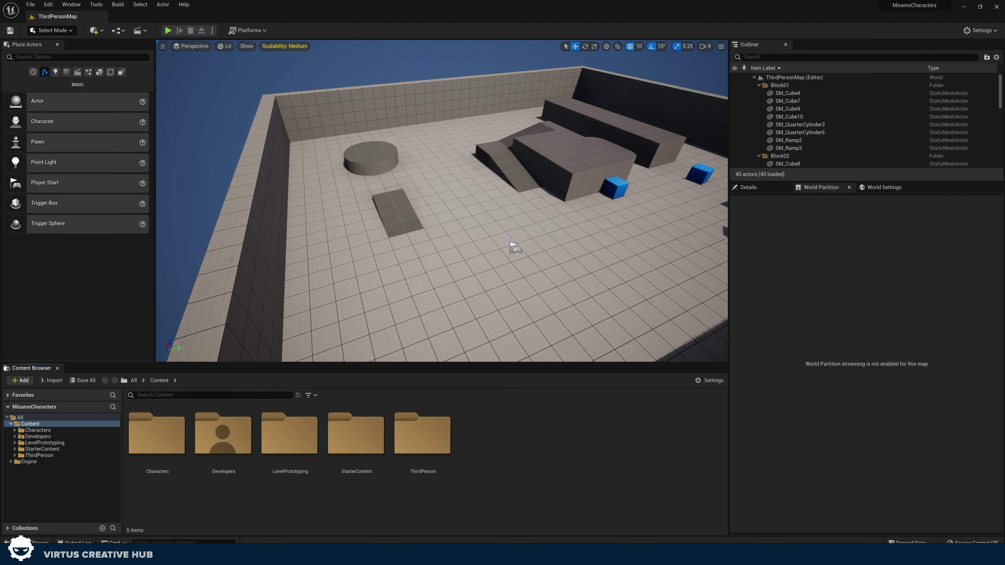
pyautogui.rightClick(464, 474)
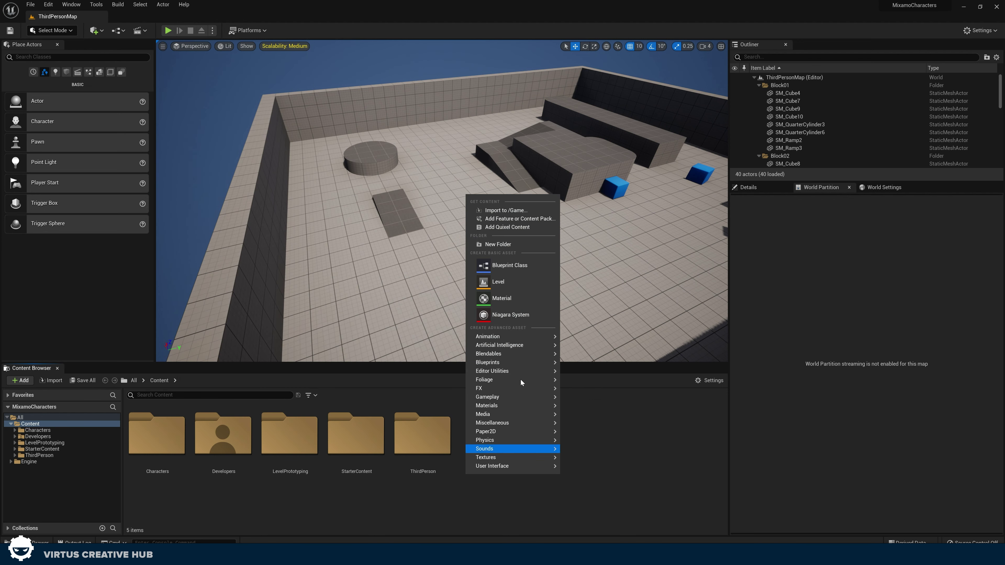
pyautogui.click(506, 244)
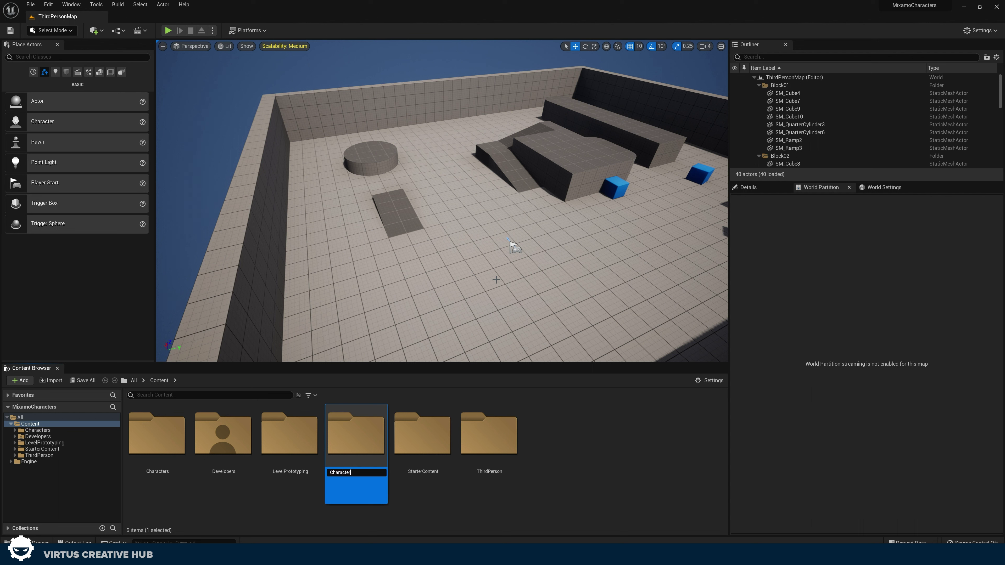
pyautogui.write('Character')
pyautogui.press('Return')
pyautogui.press('Return')
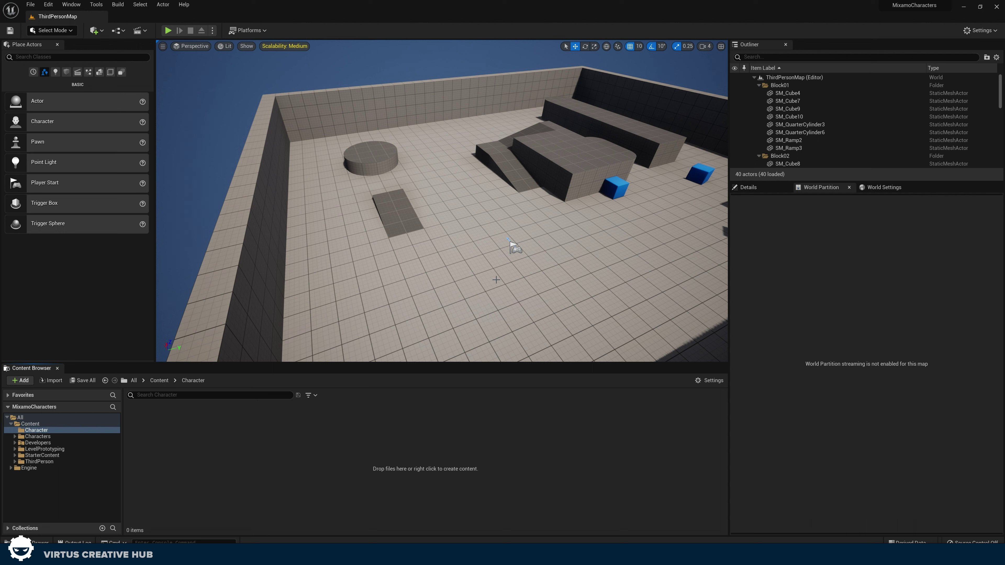
# Create a folder named Mesh inside the Character folder and open it
pyautogui.rightClick(367, 452)
pyautogui.click(420, 222)
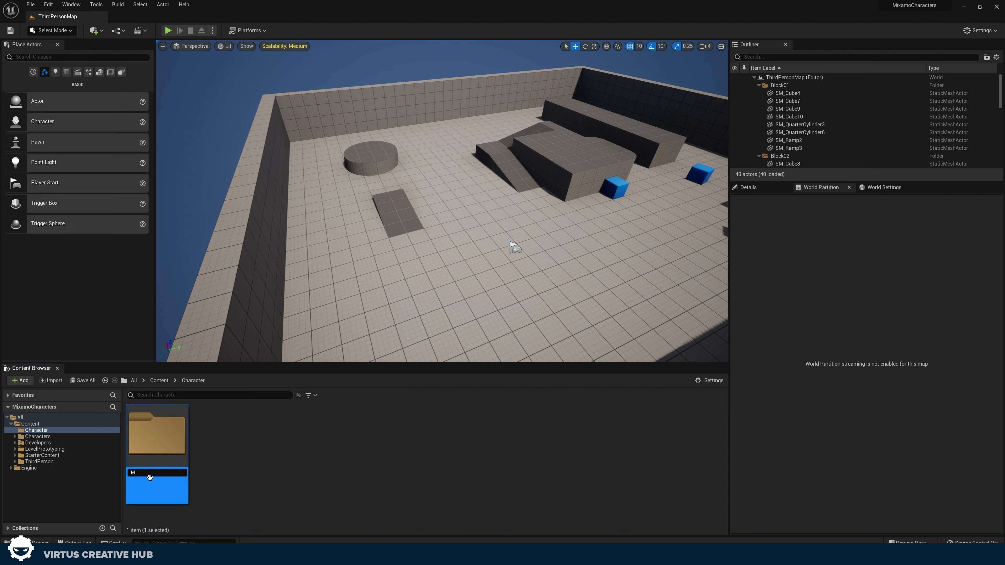
pyautogui.doubleClick(149, 477)
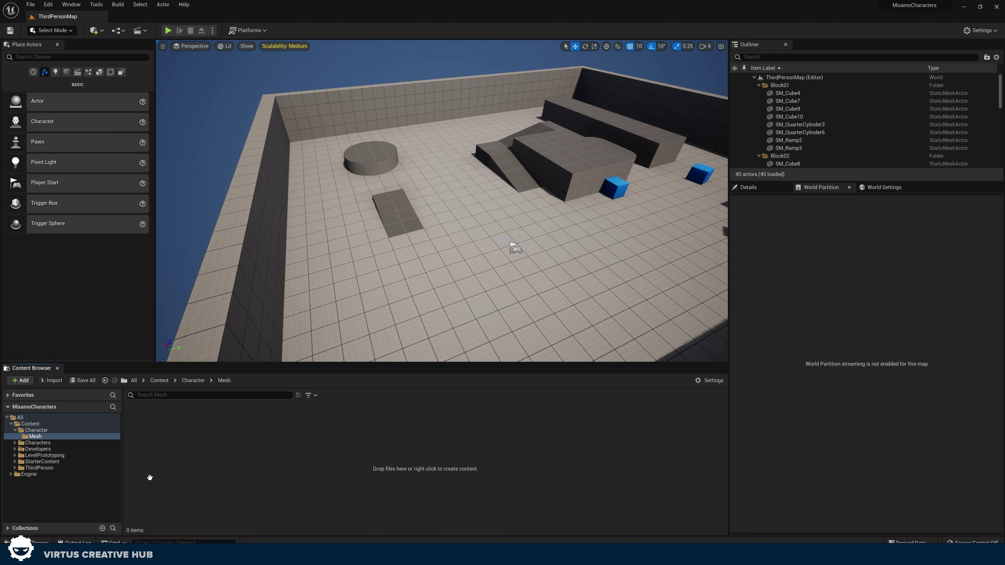
# Import Vampire A Lusth.fbx from the CharacterAnimations download folder into the Mesh folder as a skeletal mesh with the default import options
pyautogui.hotkey('alt', 'Tab')
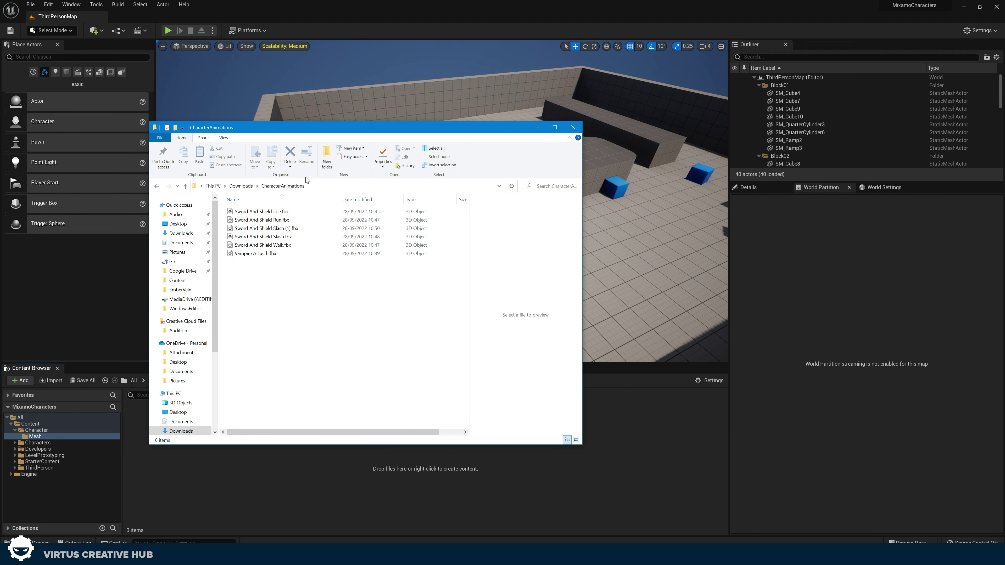
pyautogui.click(267, 254)
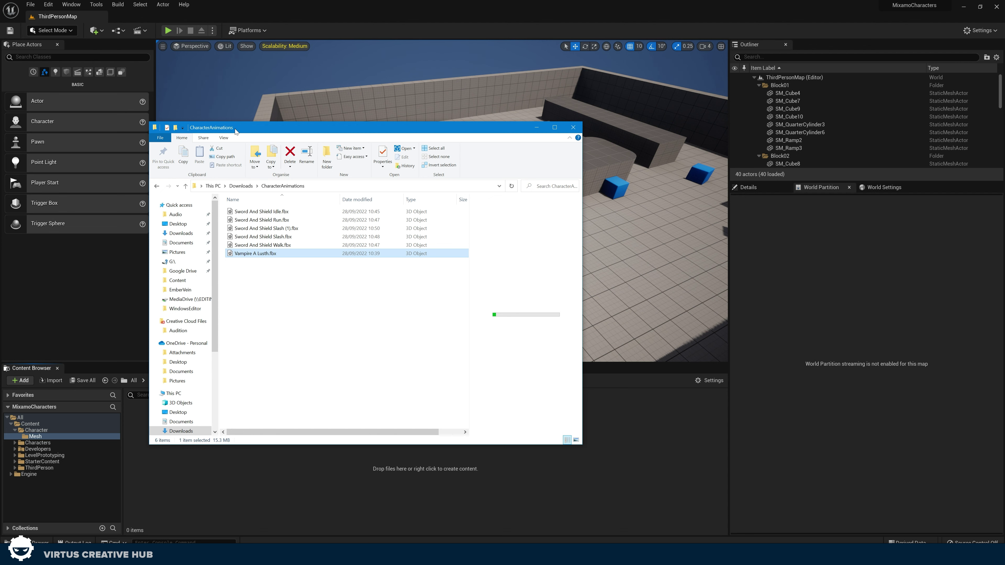
pyautogui.moveTo(234, 128); pyautogui.dragTo(344, 100)
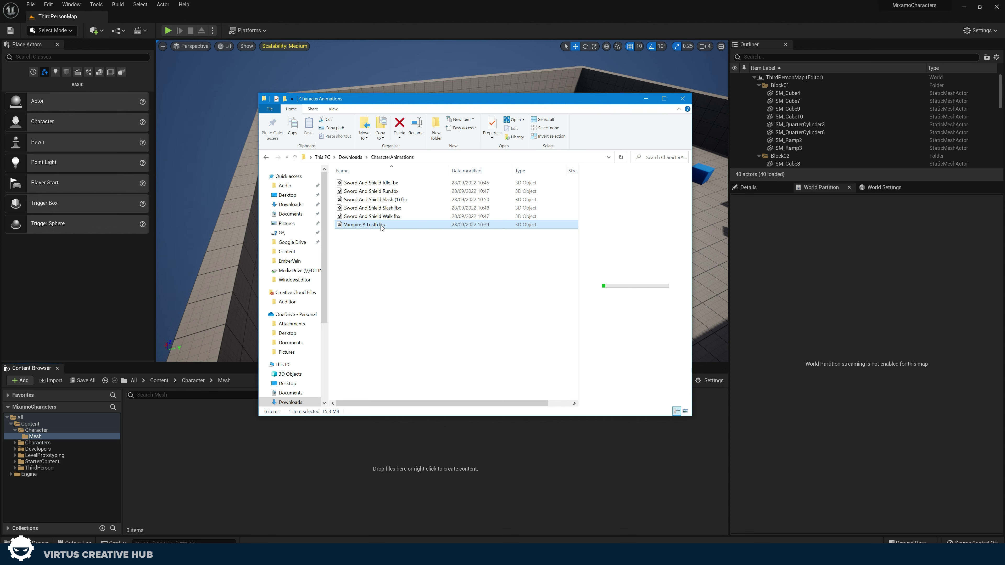
pyautogui.moveTo(333, 263); pyautogui.dragTo(261, 447)
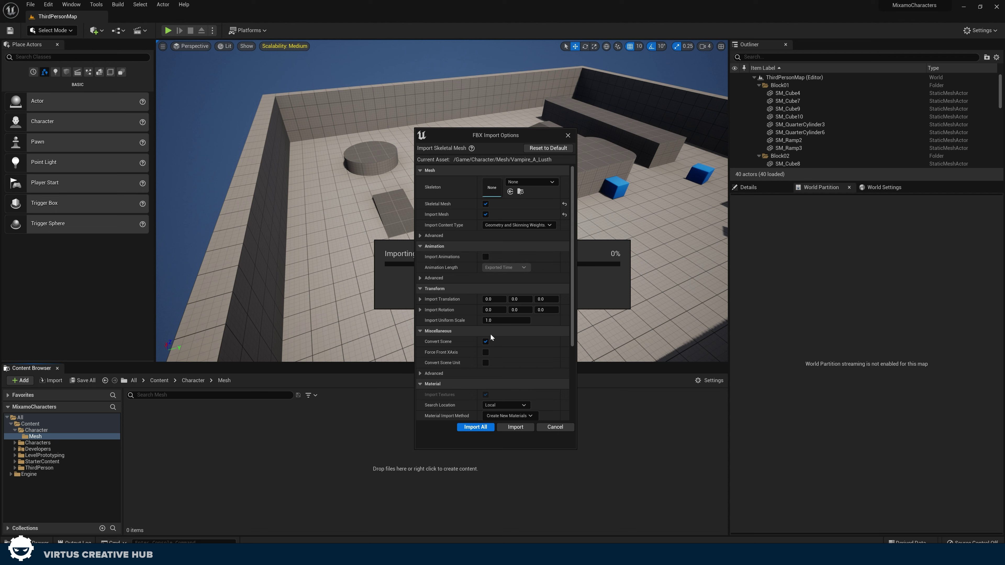
pyautogui.scroll(-3, 506, 344)
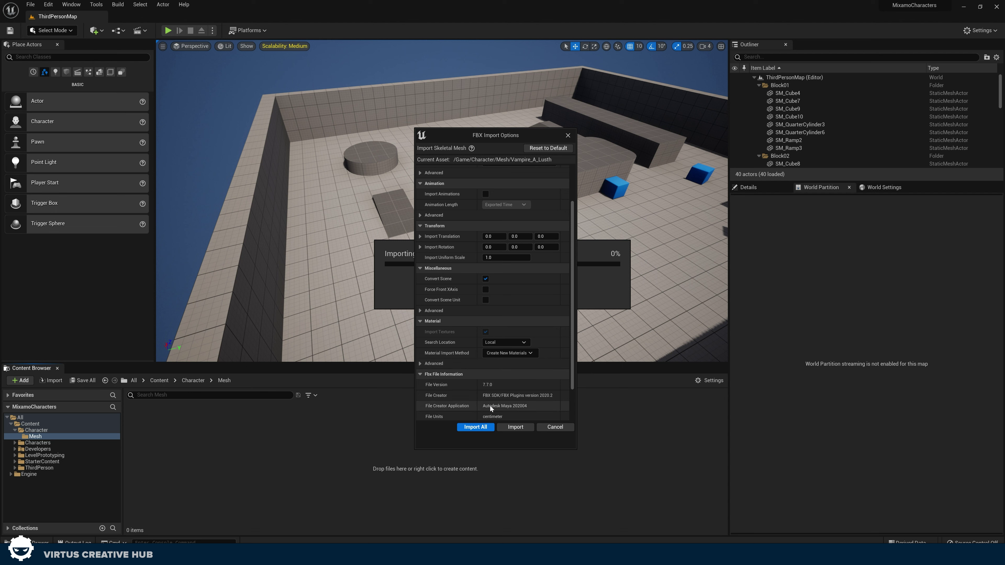
pyautogui.click(478, 427)
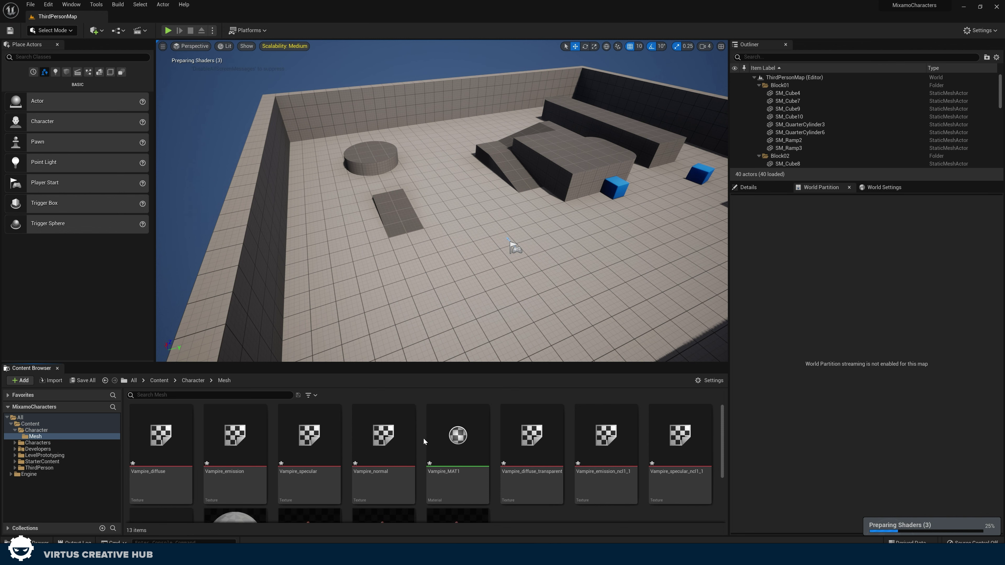
# Open the imported Vampire_A_Lusth skeletal mesh and inspect the character in the preview
pyautogui.scroll(-3, 309, 467)
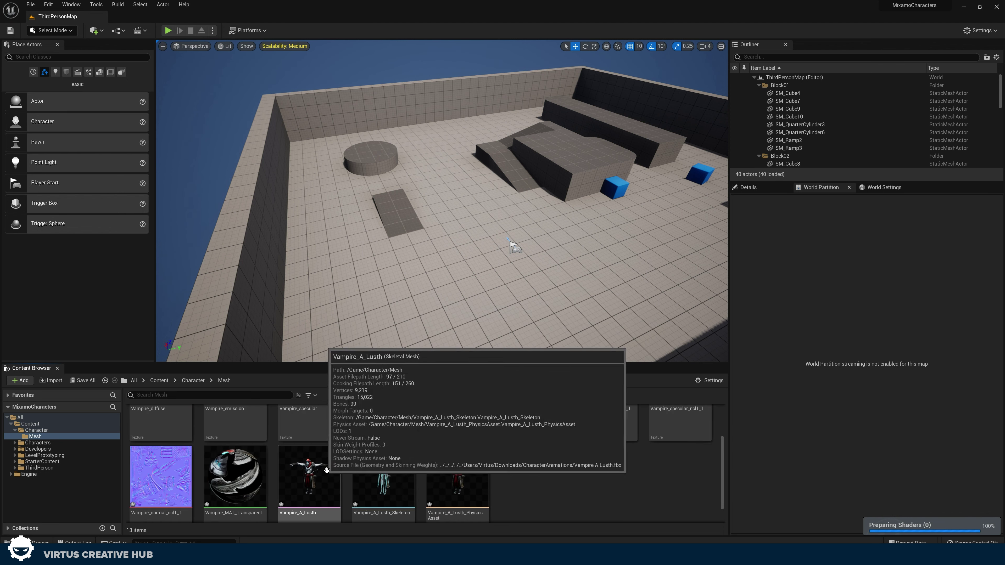
pyautogui.click(308, 463)
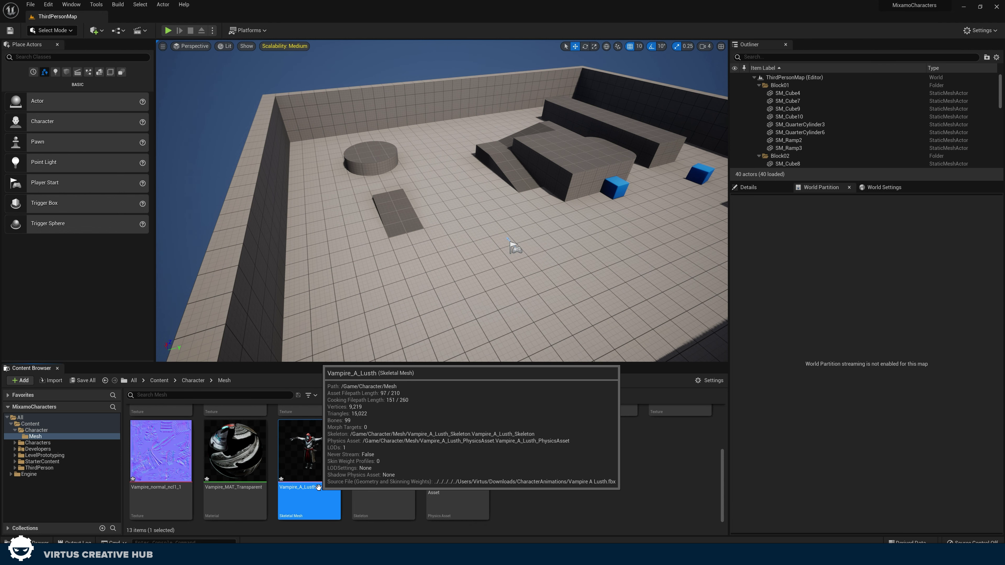
pyautogui.doubleClick(318, 448)
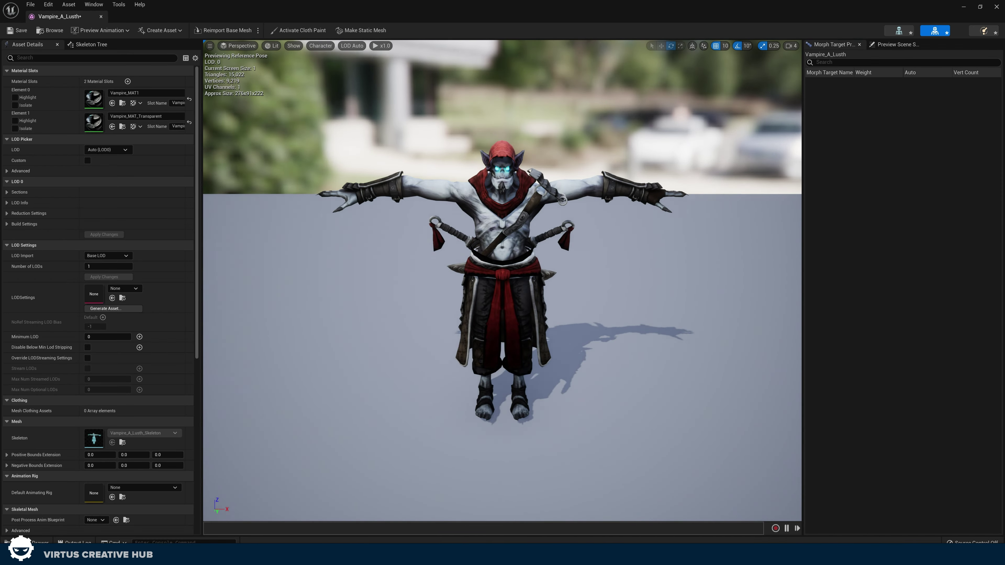
pyautogui.moveTo(503, 277); pyautogui.dragTo(419, 293)
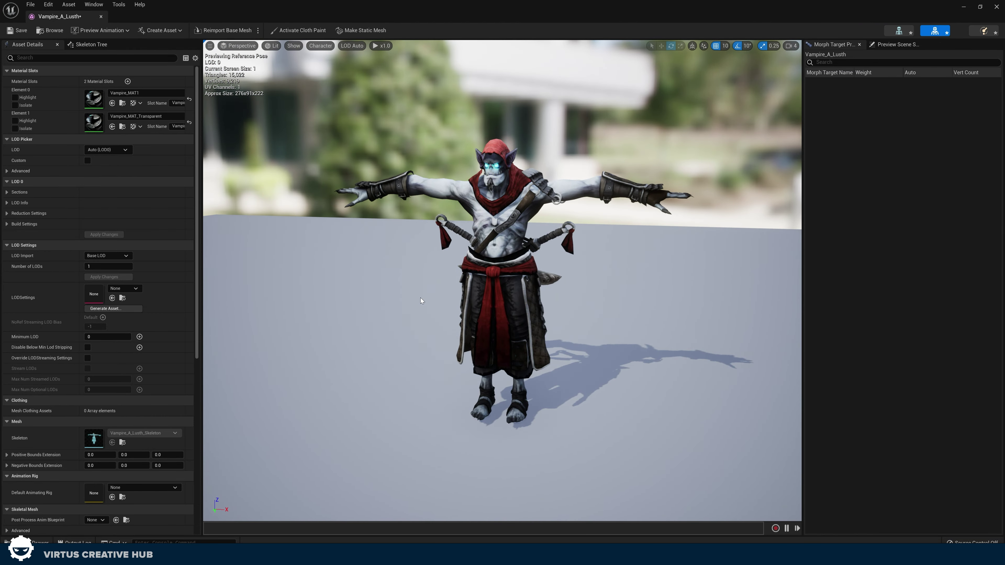
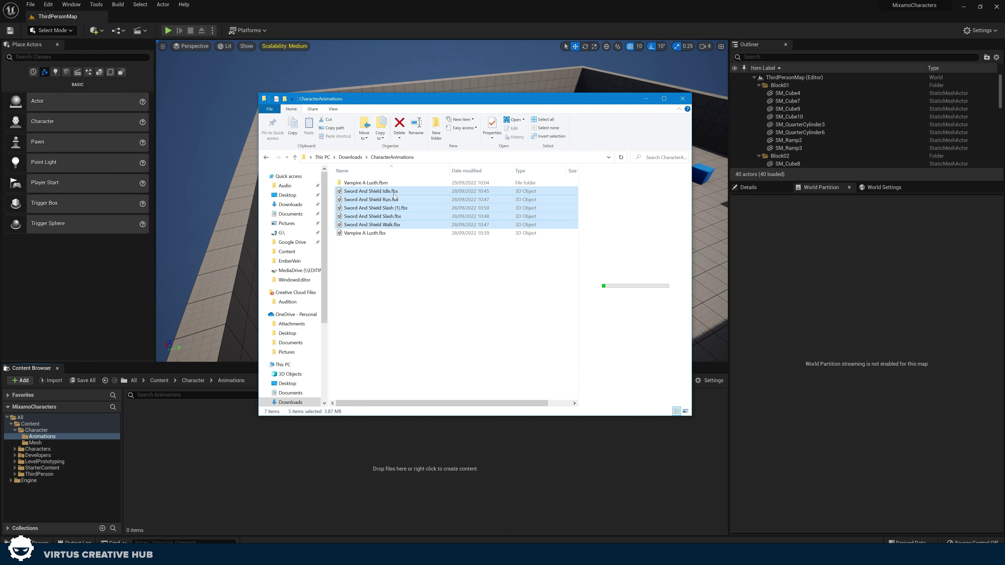
# Import the five Sword And Shield FBX animations into the Animations folder, assigning Vampire_A_Lusth_Skeleton as their skeleton
pyautogui.moveTo(392, 197); pyautogui.dragTo(294, 446)
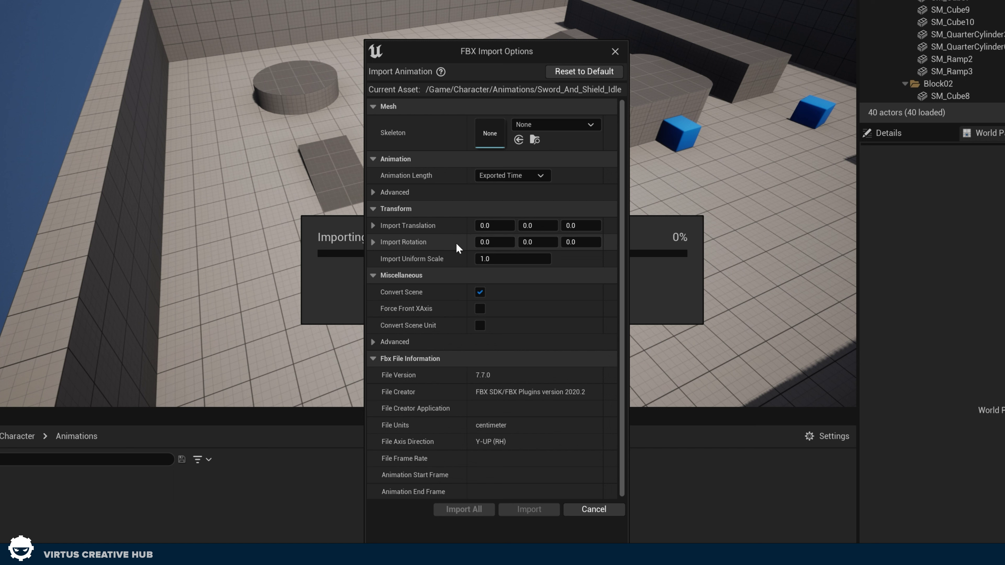
pyautogui.click(548, 123)
pyautogui.scroll(-3, 615, 265)
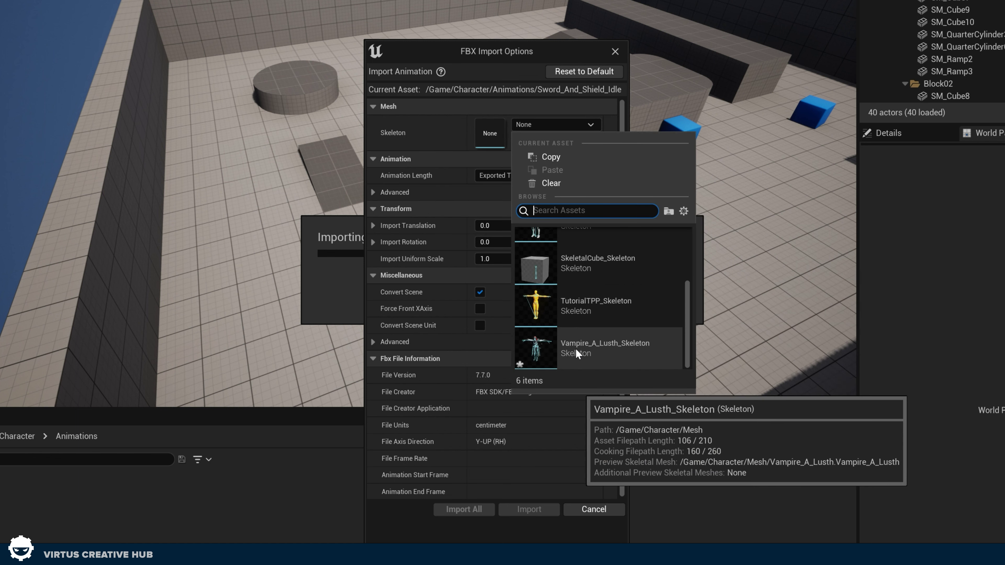
pyautogui.click(590, 350)
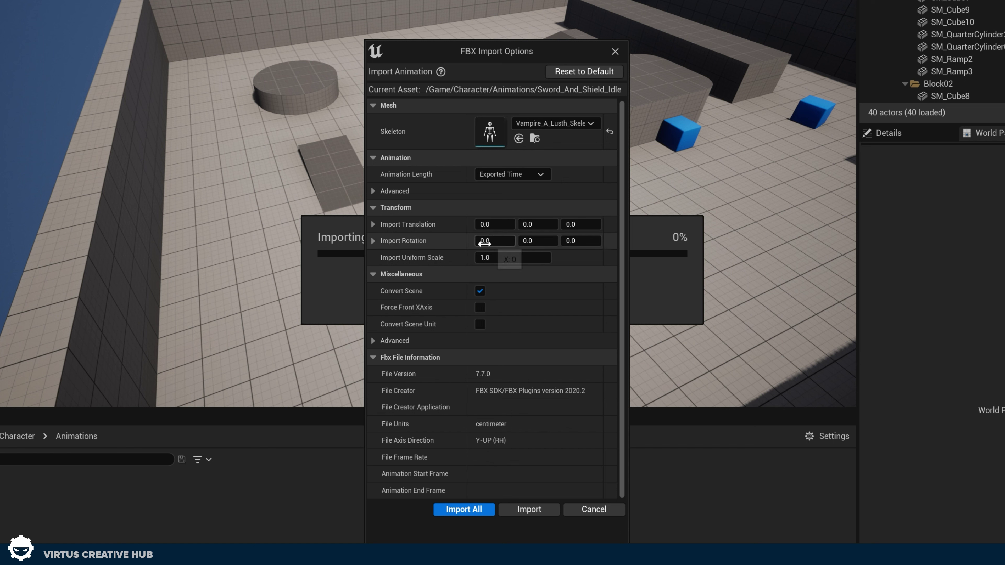
pyautogui.click(463, 509)
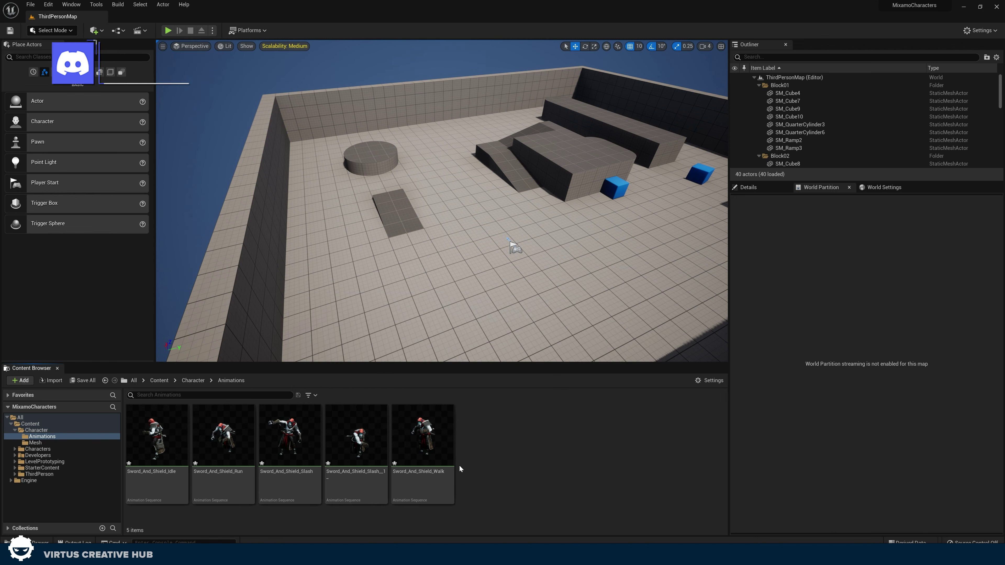
# Open the imported Sword_And_Shield_Idle and Sword_And_Shield_Run animations and examine their playback from several angles
pyautogui.click(169, 447)
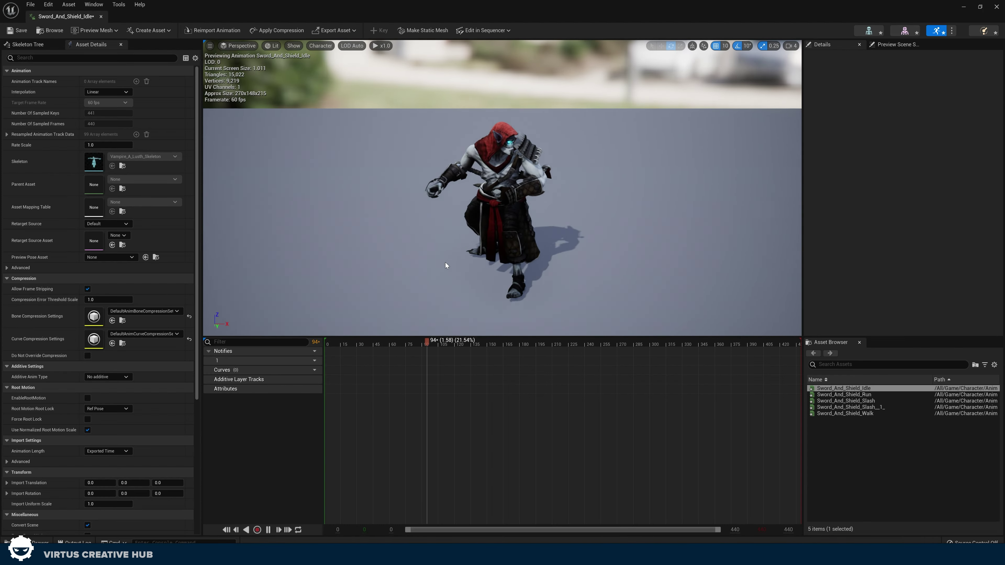
pyautogui.moveTo(424, 247); pyautogui.dragTo(438, 203)
pyautogui.moveTo(581, 224)
pyautogui.mouseDown()
pyautogui.moveTo(562, 226)
pyautogui.moveTo(581, 226)
pyautogui.mouseUp()
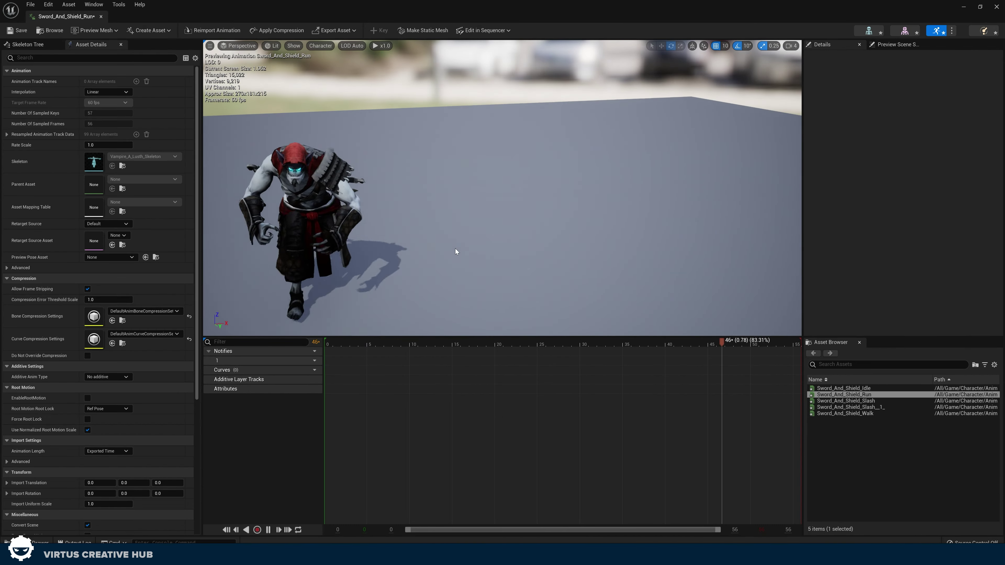
pyautogui.moveTo(456, 252); pyautogui.dragTo(456, 252)
pyautogui.moveTo(518, 207); pyautogui.dragTo(500, 202)
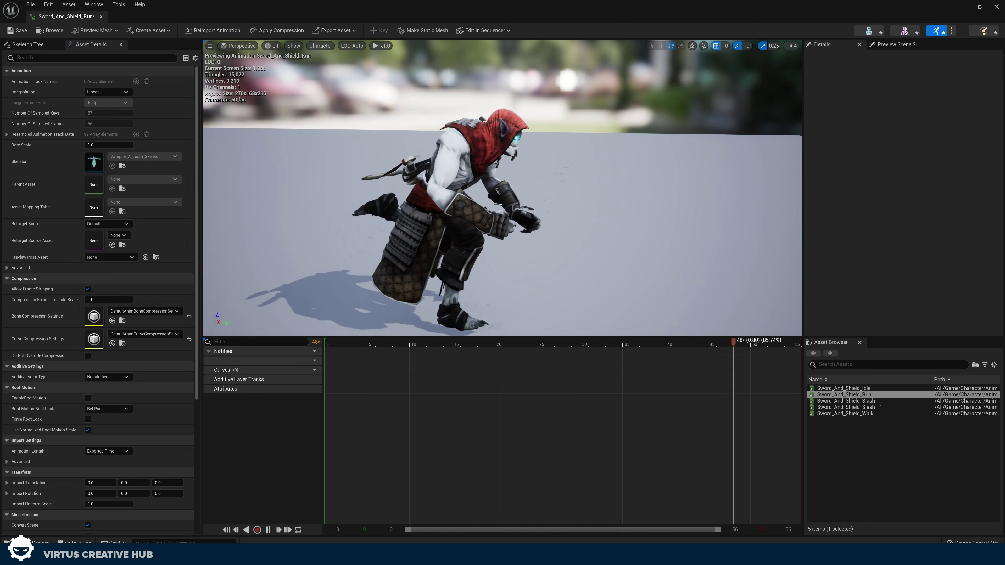
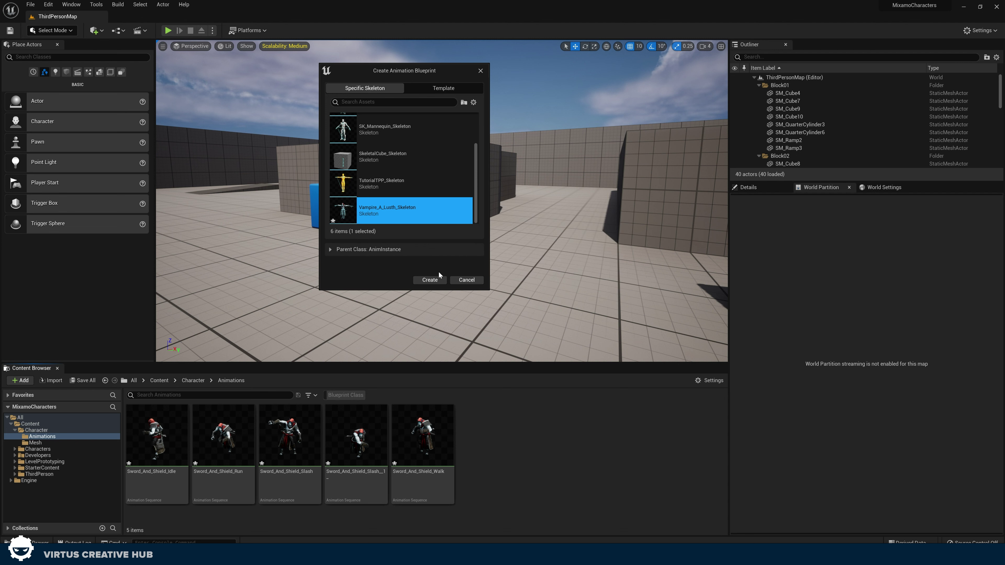
# Create an Animation Blueprint for Vampire_A_Lusth_Skeleton in the Animations folder, name it AnimBP_Vampire and open it
pyautogui.click(435, 282)
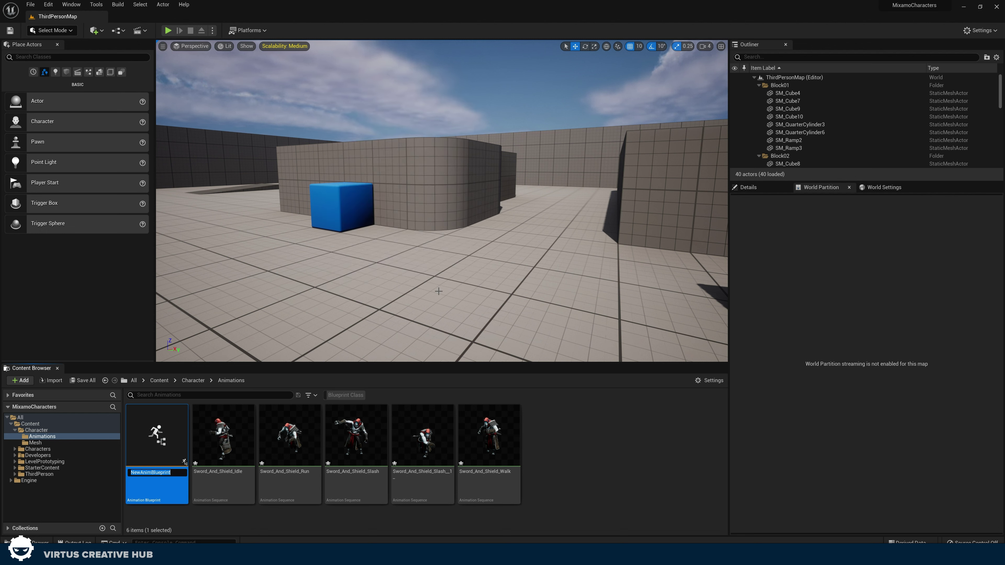
pyautogui.write('Anim')
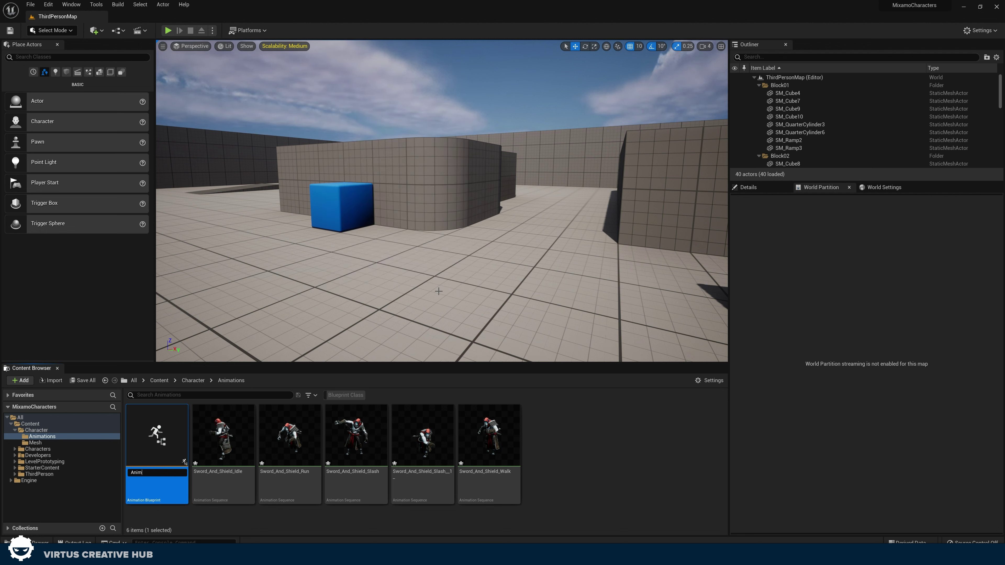
pyautogui.write('BP_Vampire')
pyautogui.press('Return')
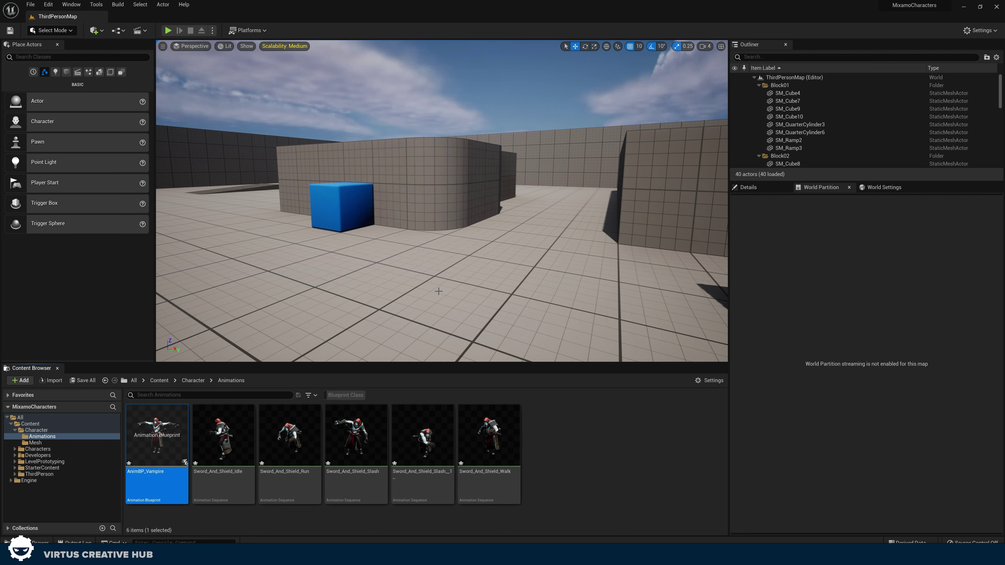
pyautogui.doubleClick(153, 438)
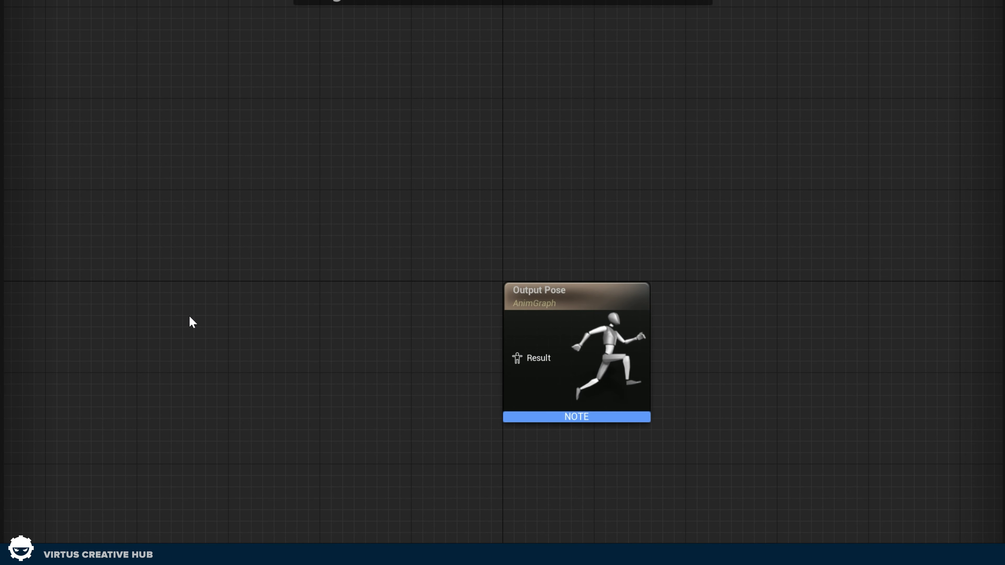
pyautogui.rightClick(190, 317)
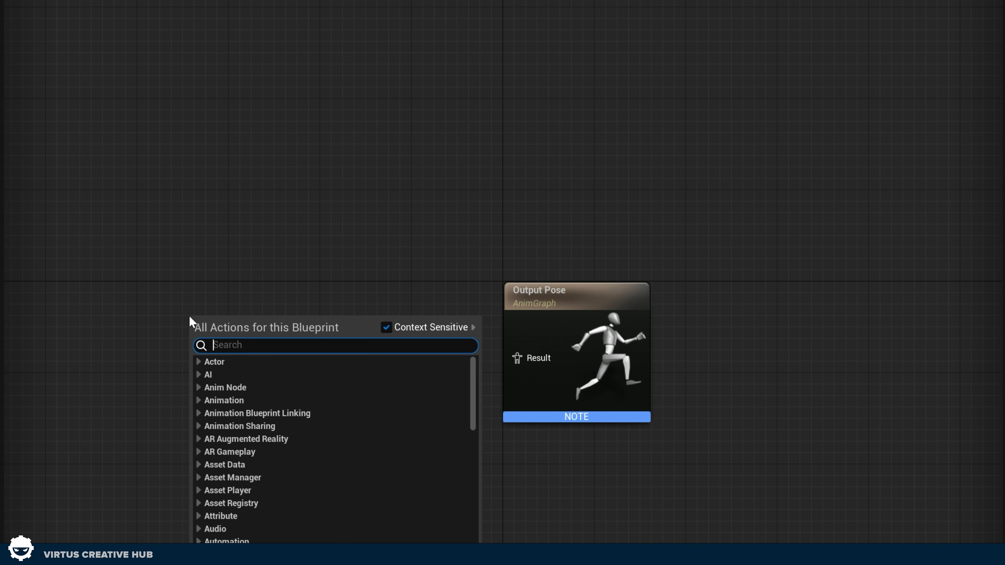
pyautogui.write('state machine')
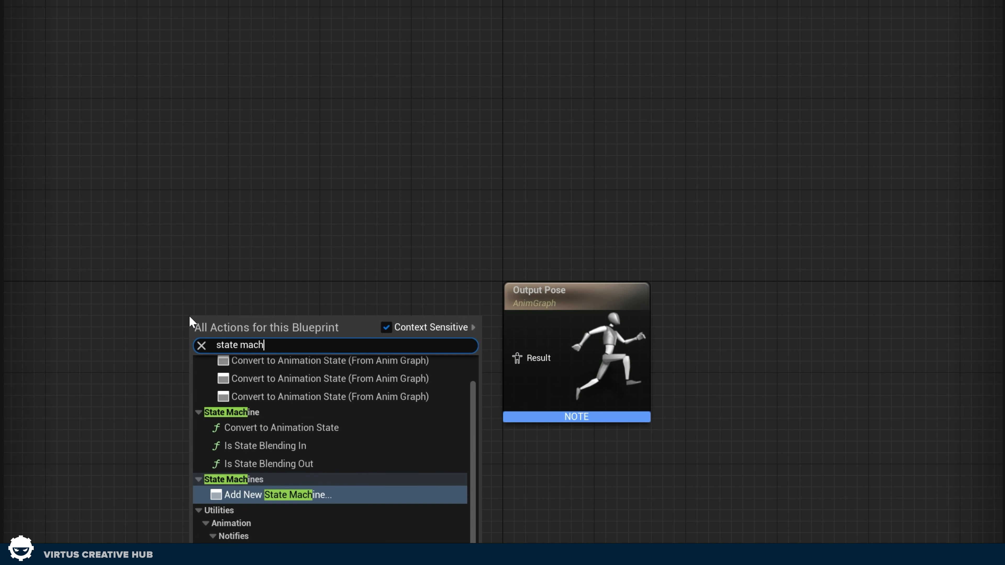
pyautogui.click(189, 289)
# Add a new state machine to the AnimGraph beside the Output Pose node and name it Animations
pyautogui.rightClick(188, 289)
pyautogui.write('state machine')
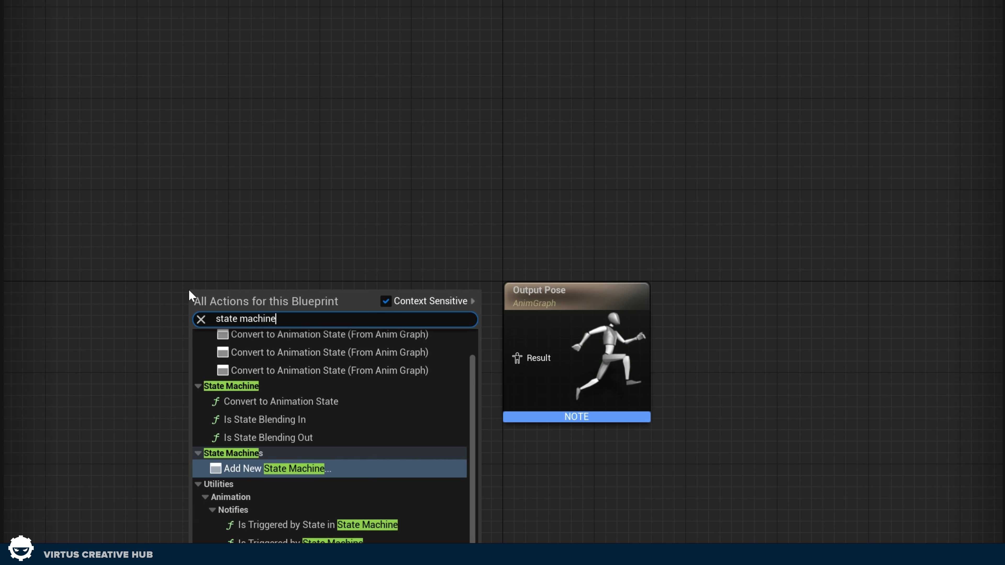
pyautogui.press('Return')
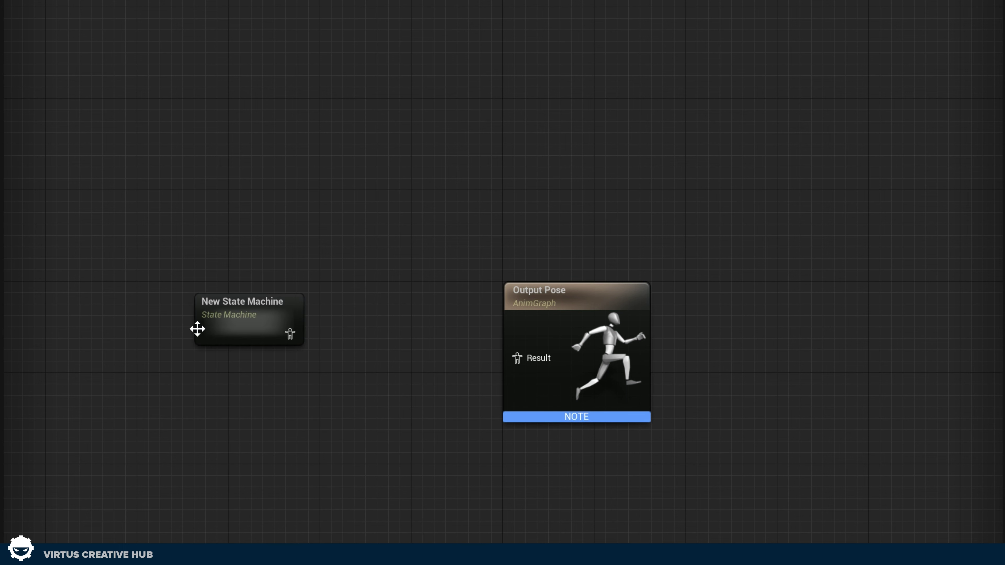
pyautogui.doubleClick(252, 306)
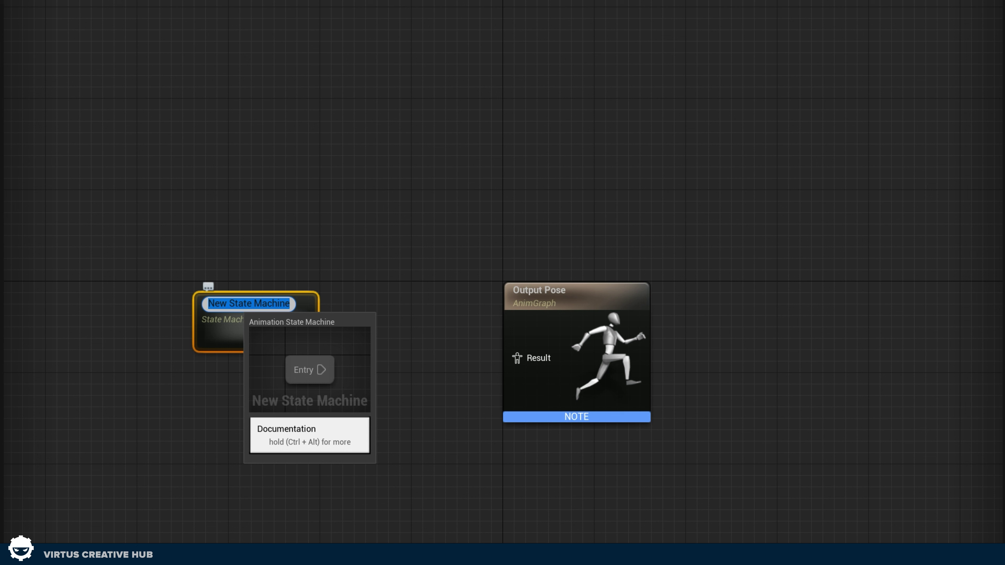
pyautogui.write('Animations')
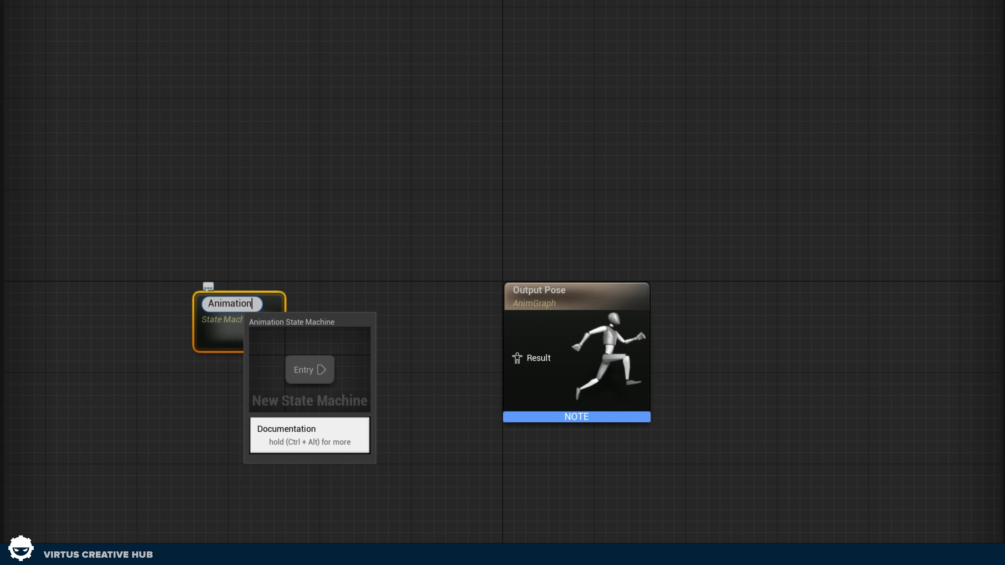
pyautogui.press('Return')
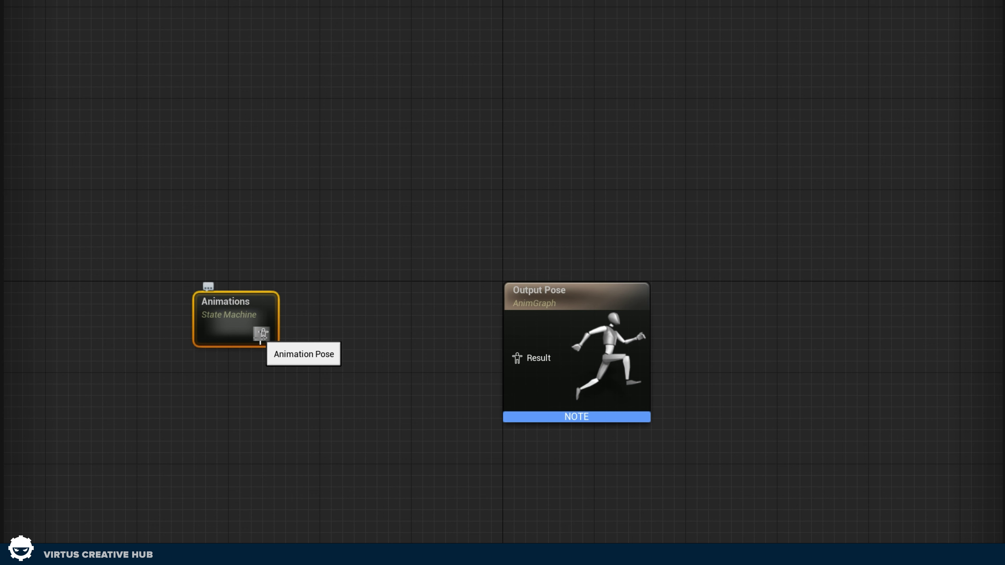
# Connect the Animations state machine to the Output Pose result and compile the Animation Blueprint
pyautogui.moveTo(261, 335); pyautogui.dragTo(514, 358)
pyautogui.click(357, 468)
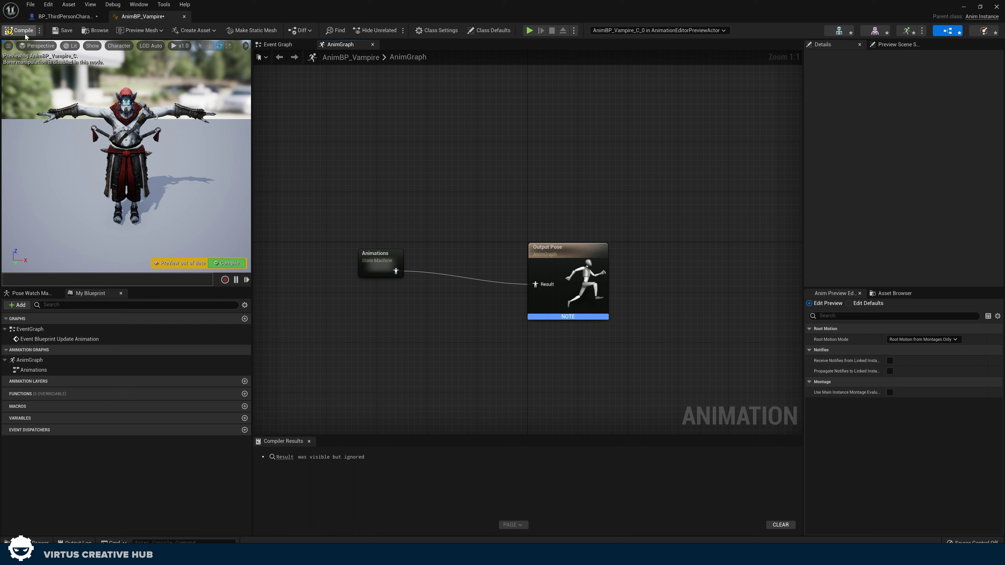
pyautogui.press('F7')
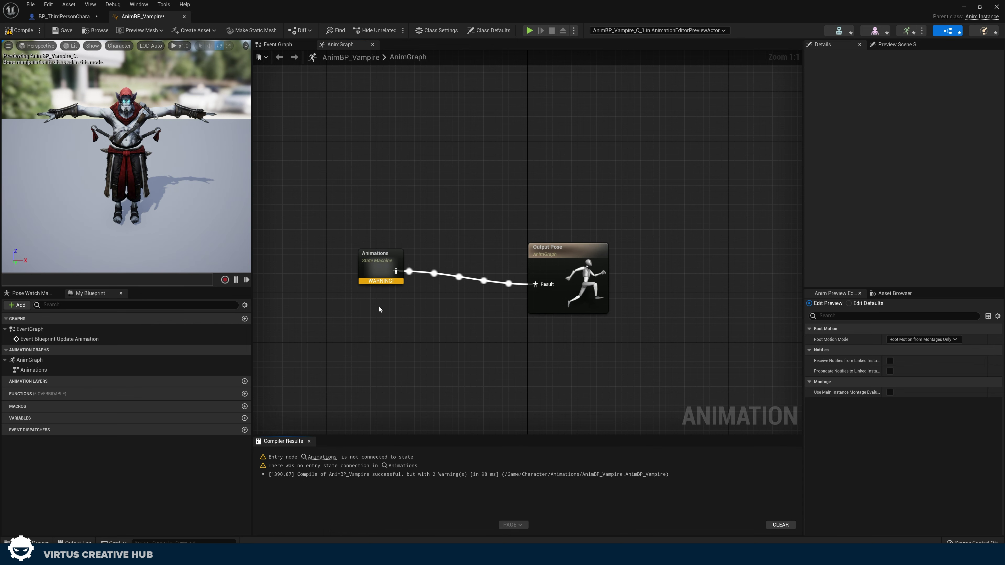
# Inside the Animations state machine, add a state named Locomotion connected from Entry and compile the blueprint
pyautogui.doubleClick(380, 264)
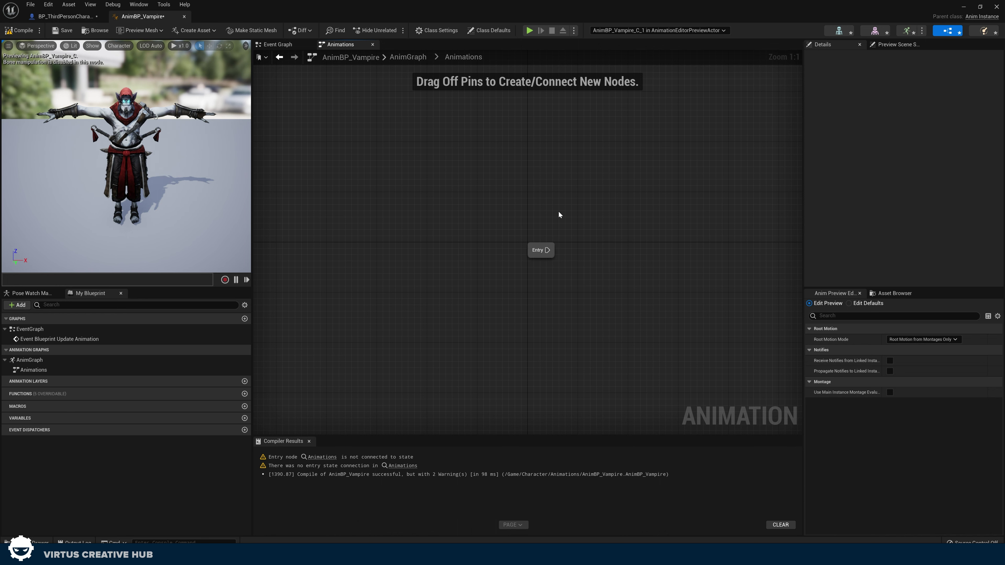
pyautogui.click(410, 58)
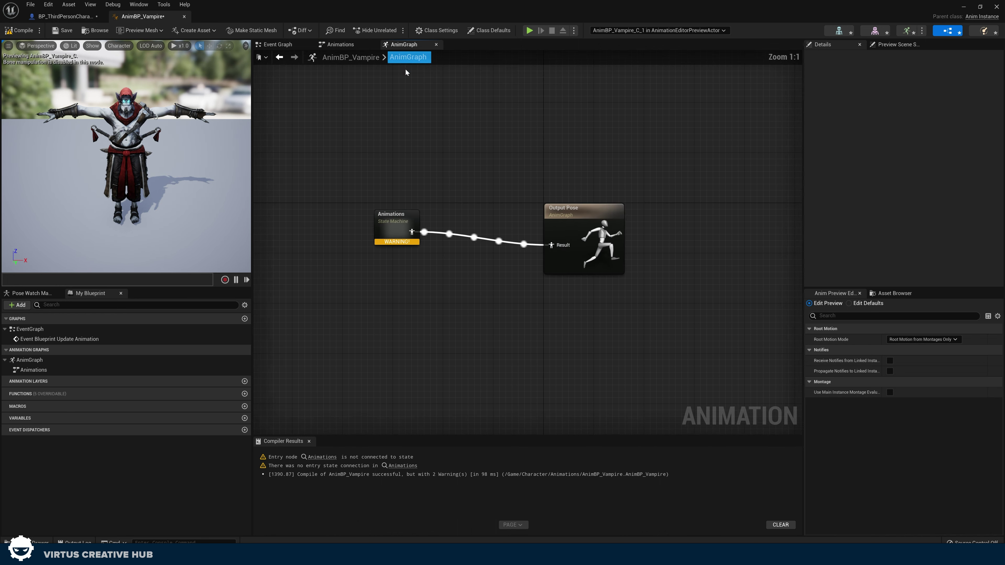
pyautogui.doubleClick(463, 262)
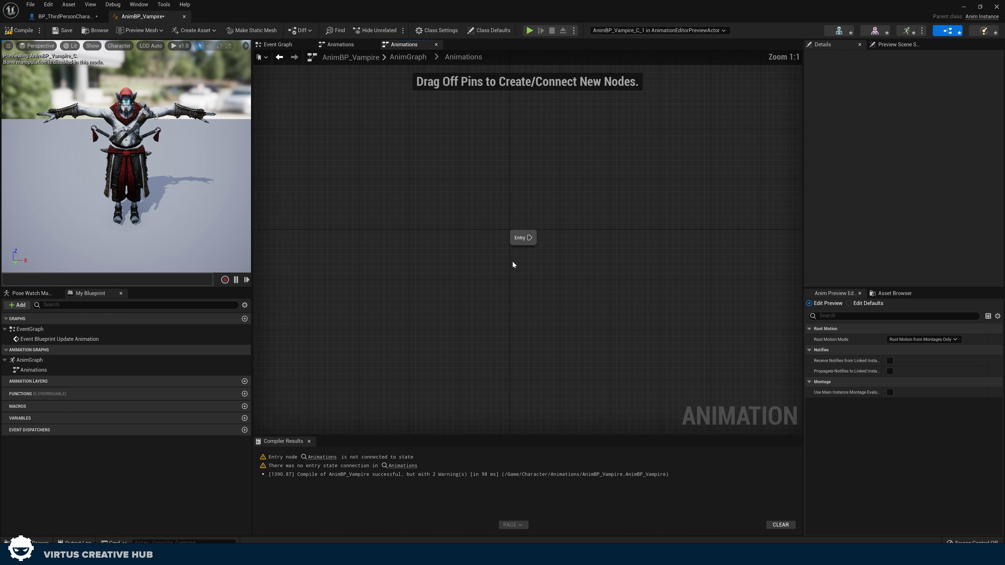
pyautogui.moveTo(316, 302); pyautogui.dragTo(441, 272)
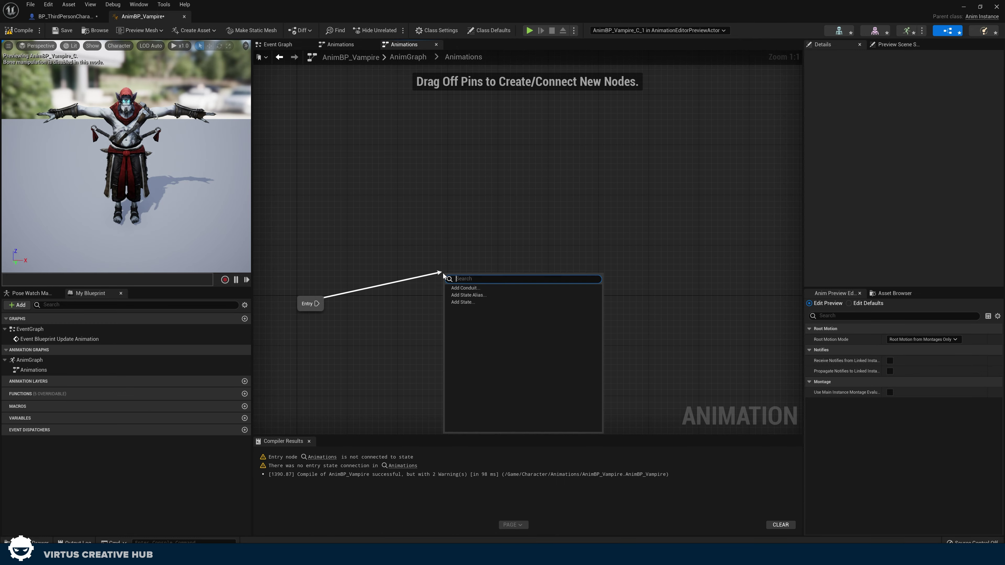
pyautogui.click(458, 302)
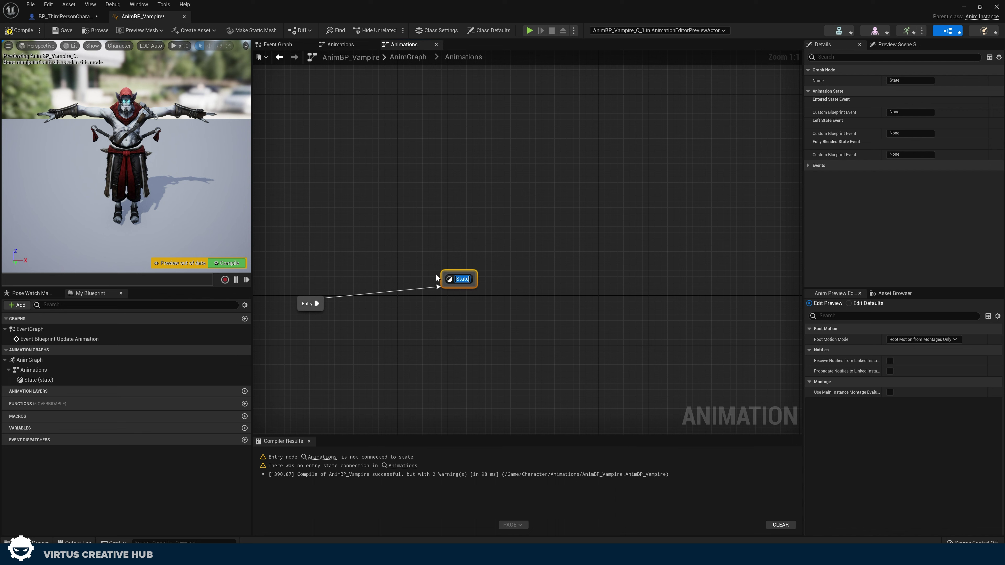
pyautogui.write('Locomotion')
pyautogui.press('Return')
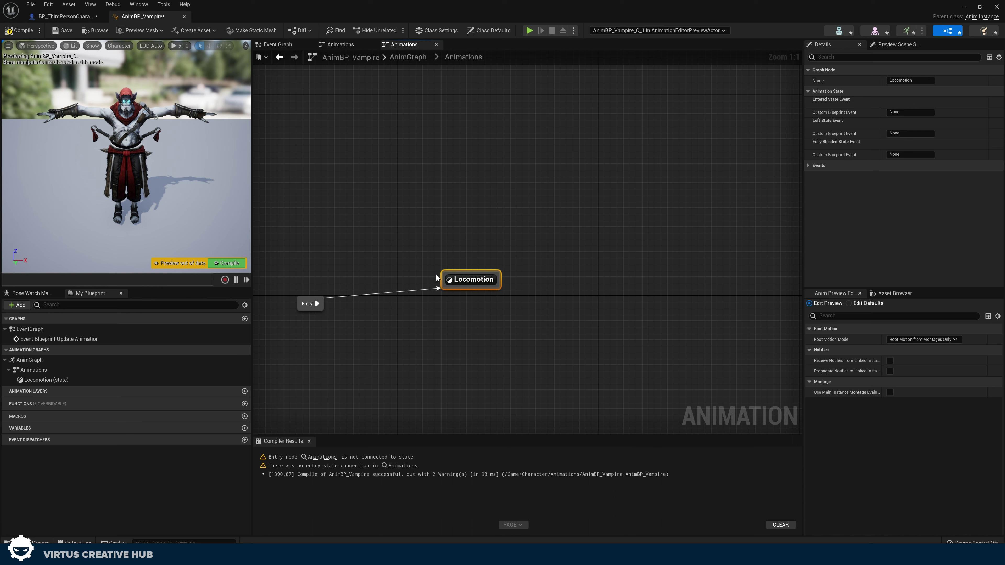
pyautogui.click(227, 262)
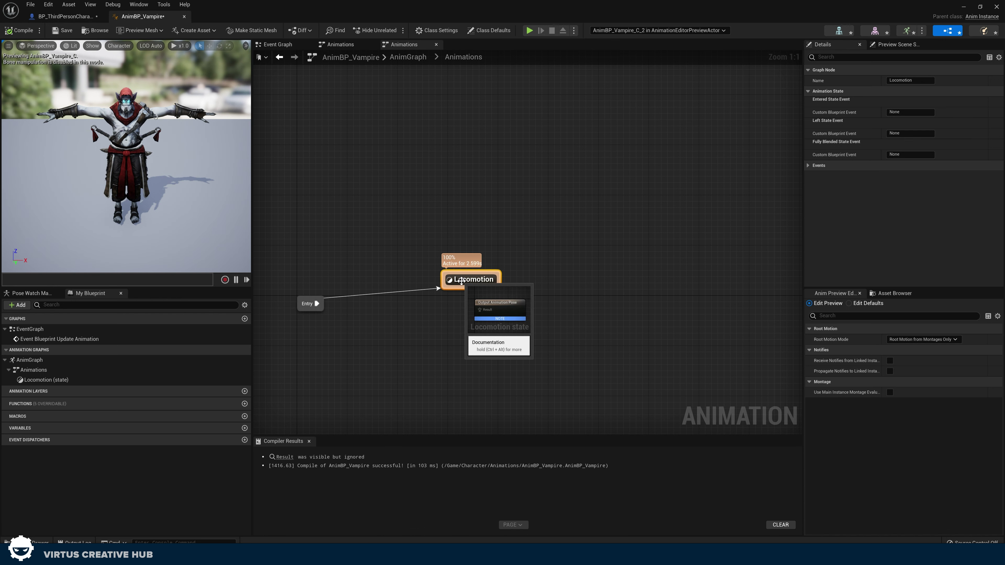
# In the Locomotion state, feed the Sword_And_Shield_Idle animation into Output Animation Pose, compile, and check the character preview
pyautogui.doubleClick(471, 279)
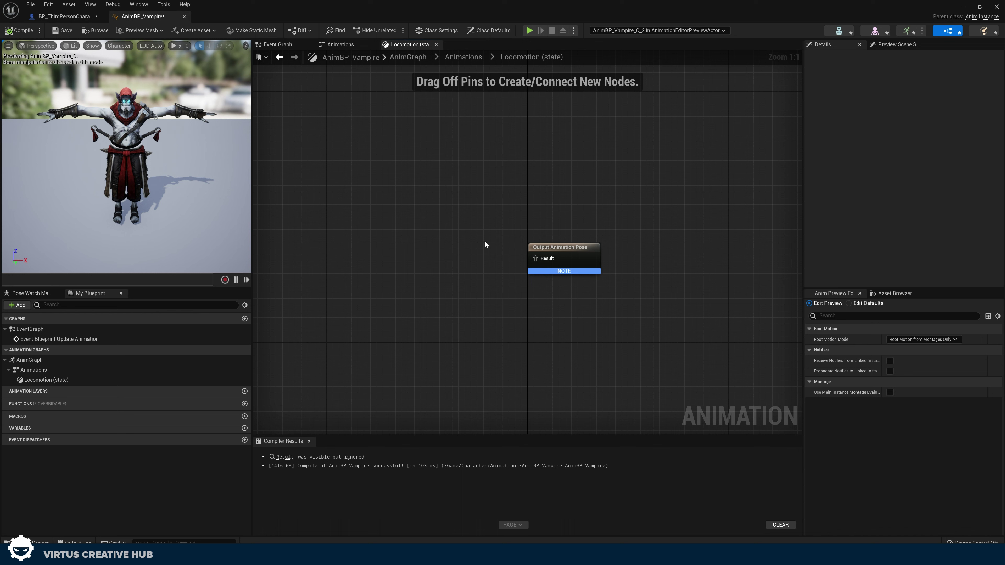
pyautogui.click(894, 292)
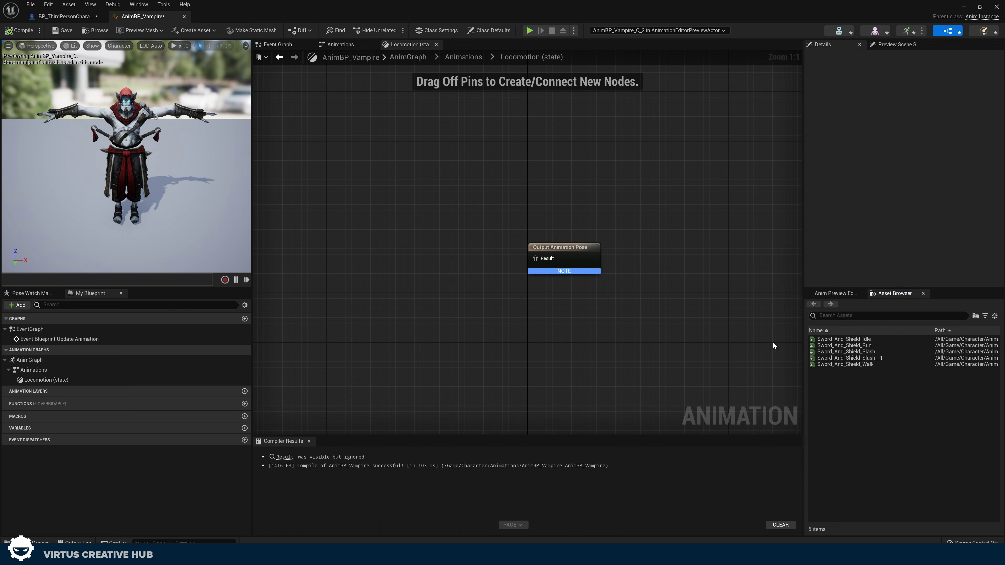
pyautogui.moveTo(812, 339); pyautogui.dragTo(520, 258)
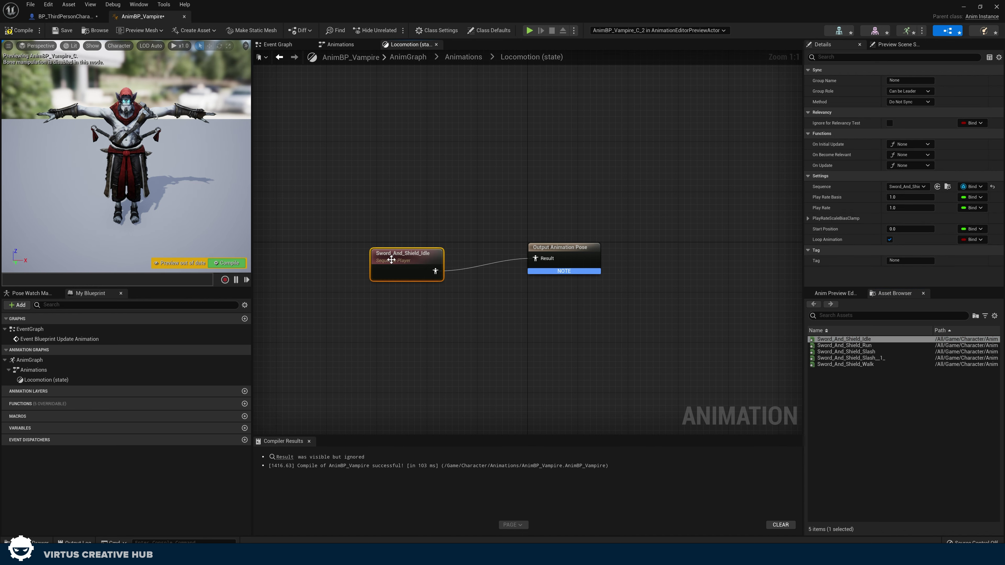
pyautogui.click(229, 263)
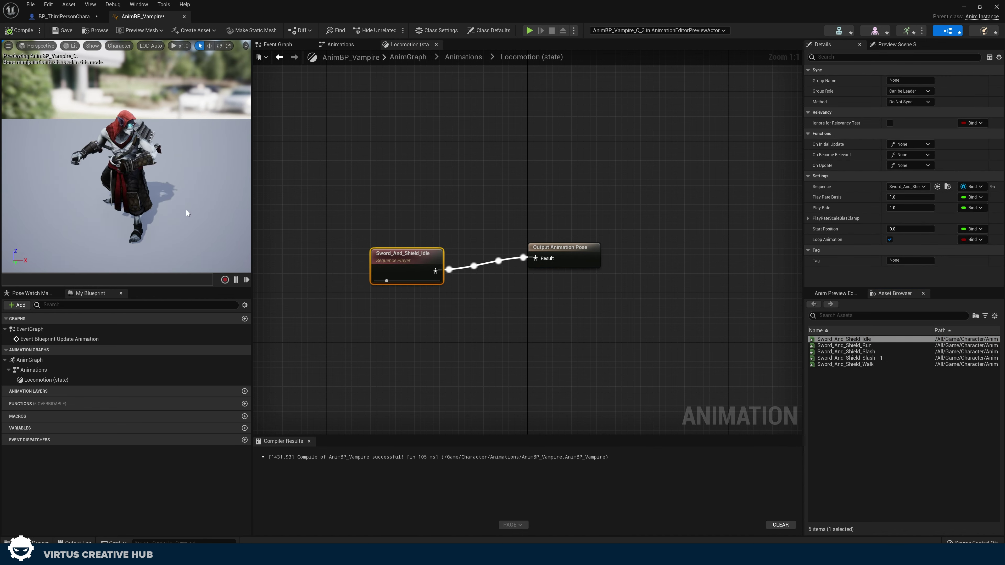
pyautogui.moveTo(66, 135); pyautogui.dragTo(36, 115)
pyautogui.press('f')
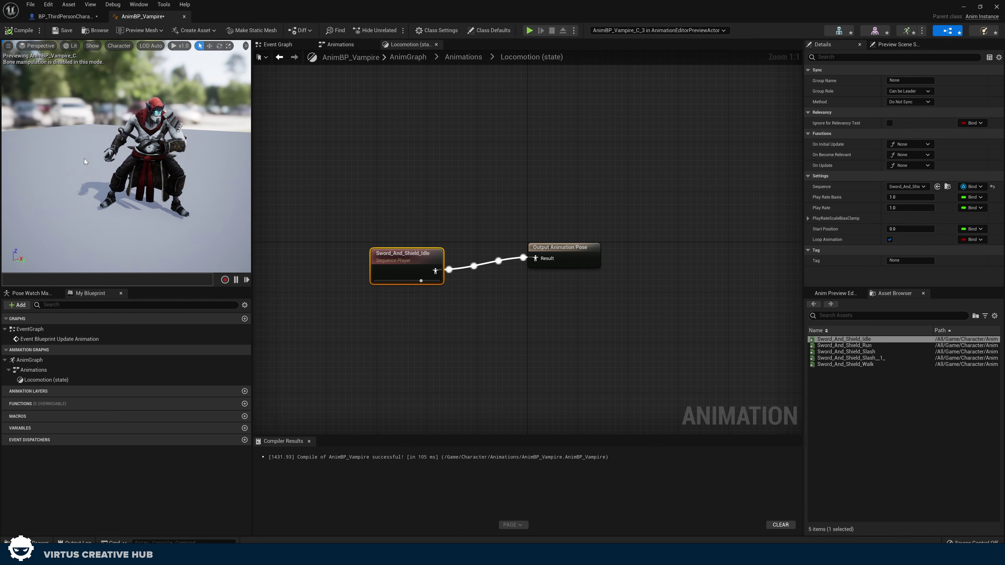
# Play-test ThirdPersonMap to check how the vampire character animates in game, and return to AnimBP_Vampire
pyautogui.click(964, 7)
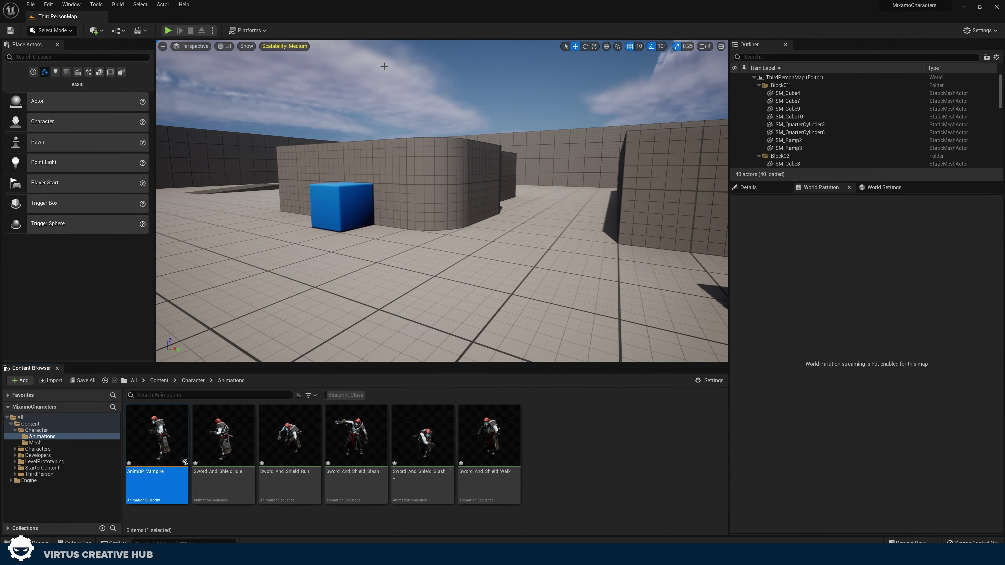
pyautogui.click(167, 30)
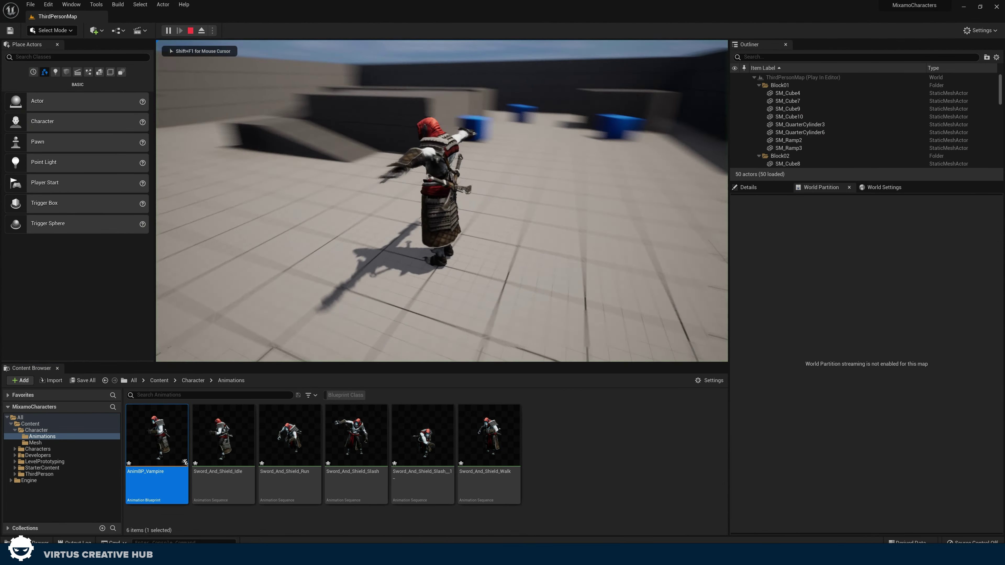
pyautogui.press('Escape')
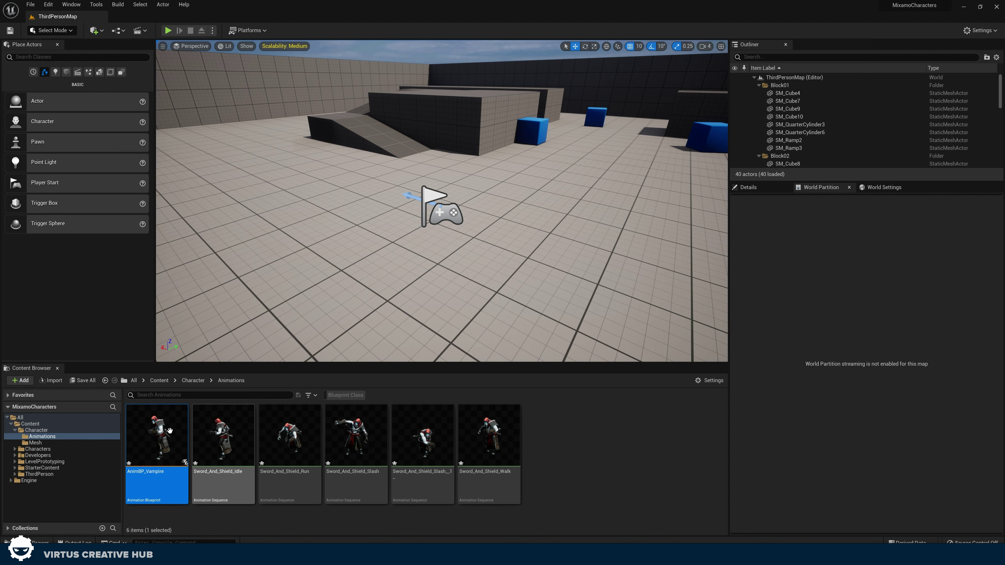
pyautogui.doubleClick(157, 436)
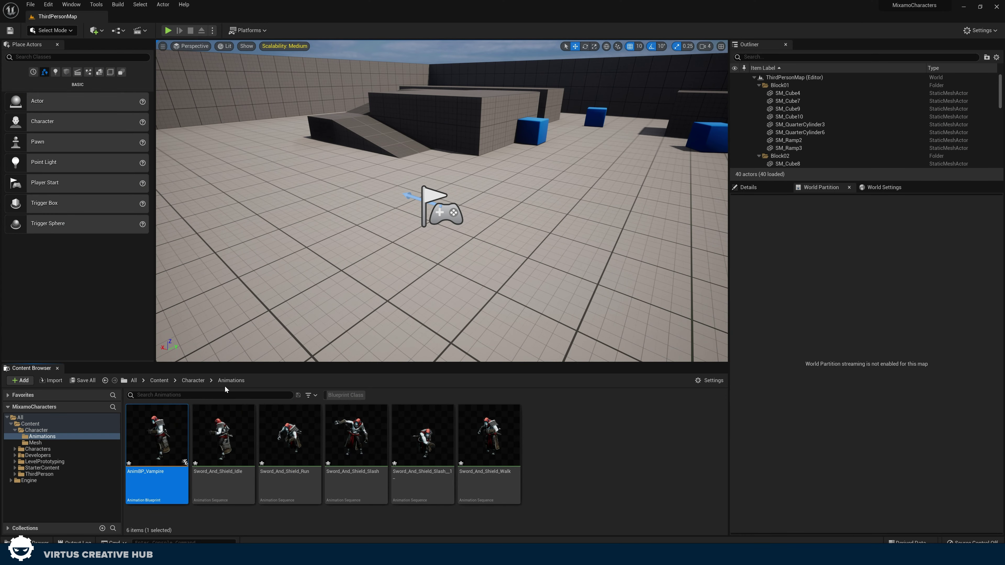
# Create a Blend Space 1D for Vampire_A_Lusth_Skeleton in the Animations folder, name it BS_Locomotion and open it
pyautogui.rightClick(556, 439)
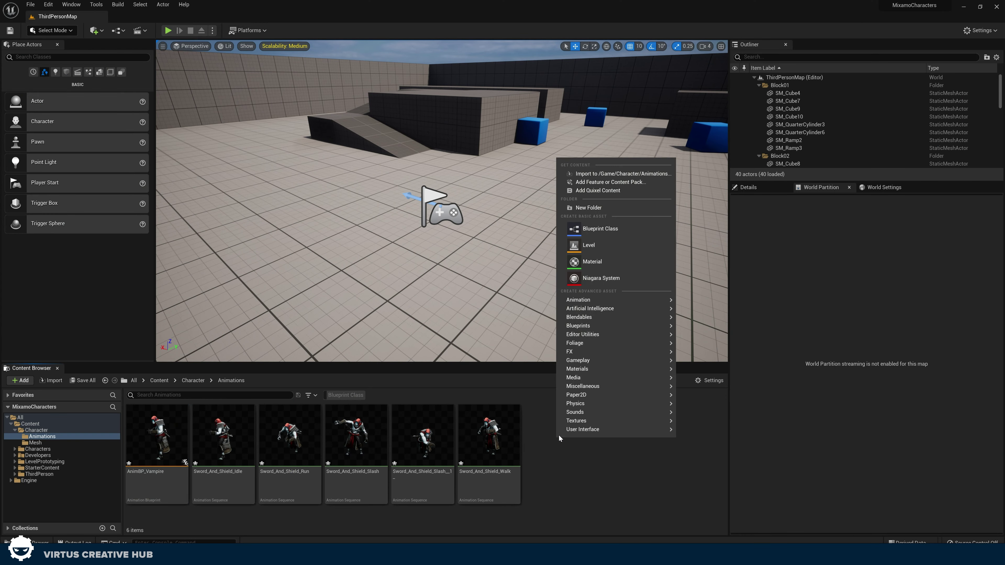
pyautogui.moveTo(577, 301)
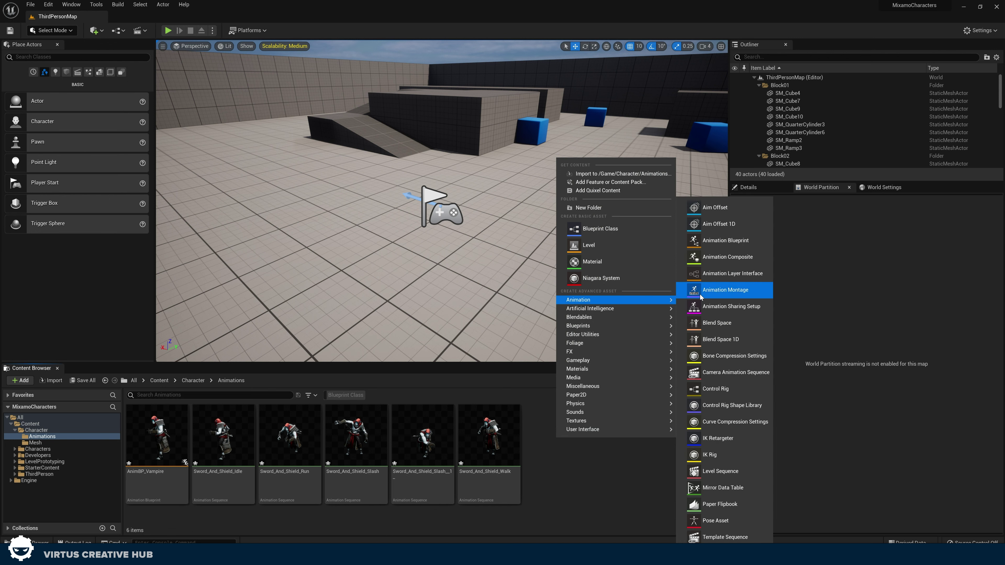
pyautogui.click(715, 341)
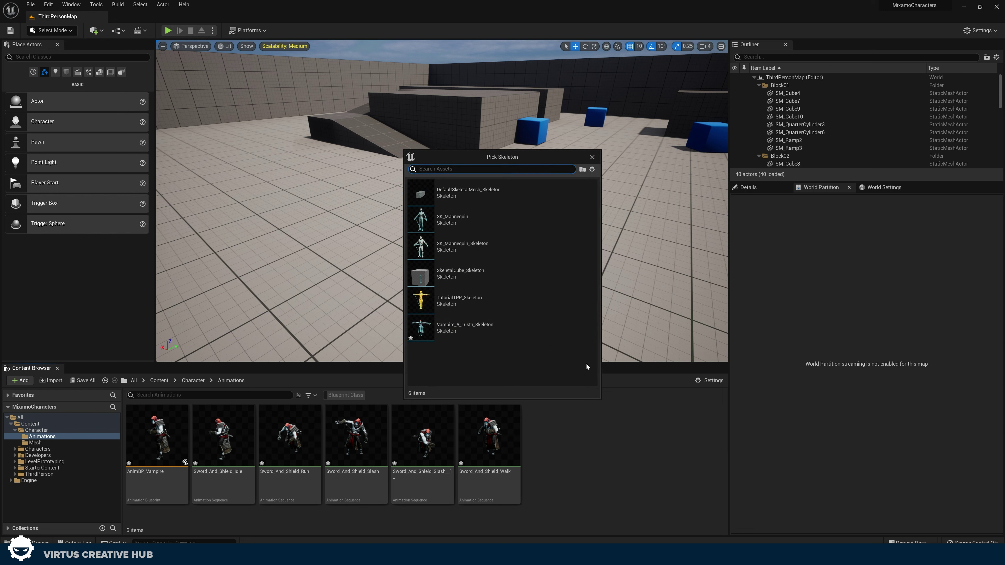
pyautogui.click(462, 328)
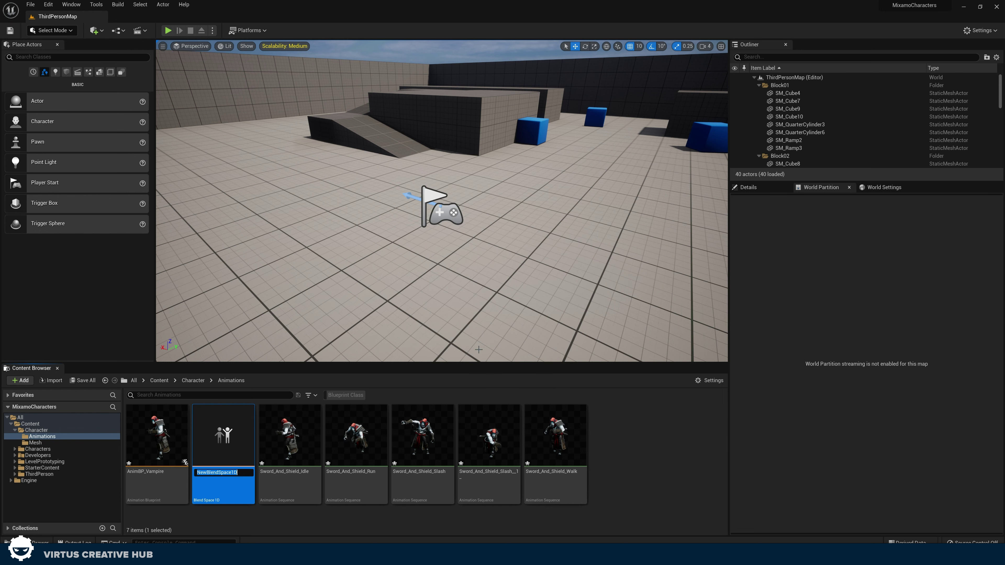
pyautogui.write('BS_Locomotion')
pyautogui.press('Return')
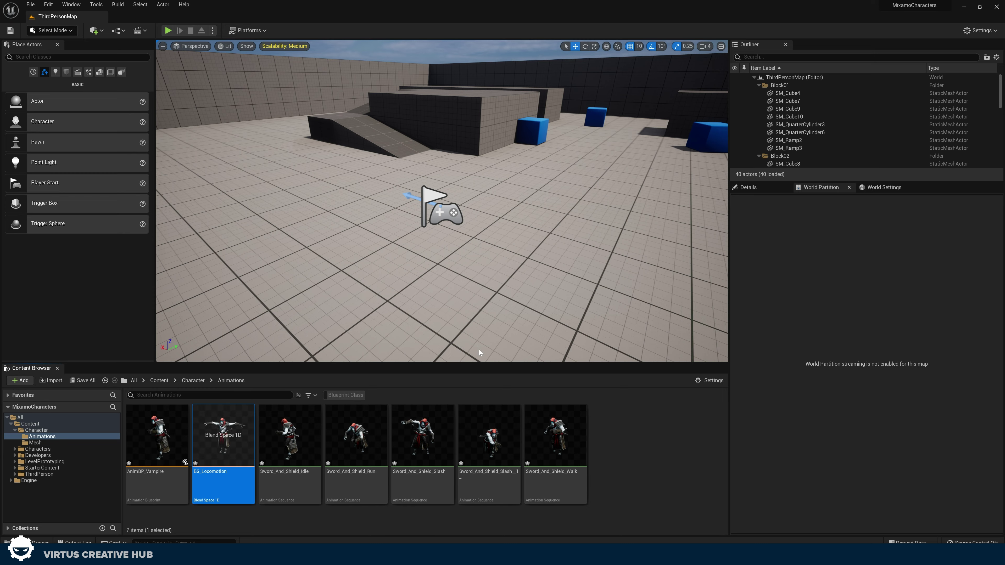
pyautogui.doubleClick(224, 436)
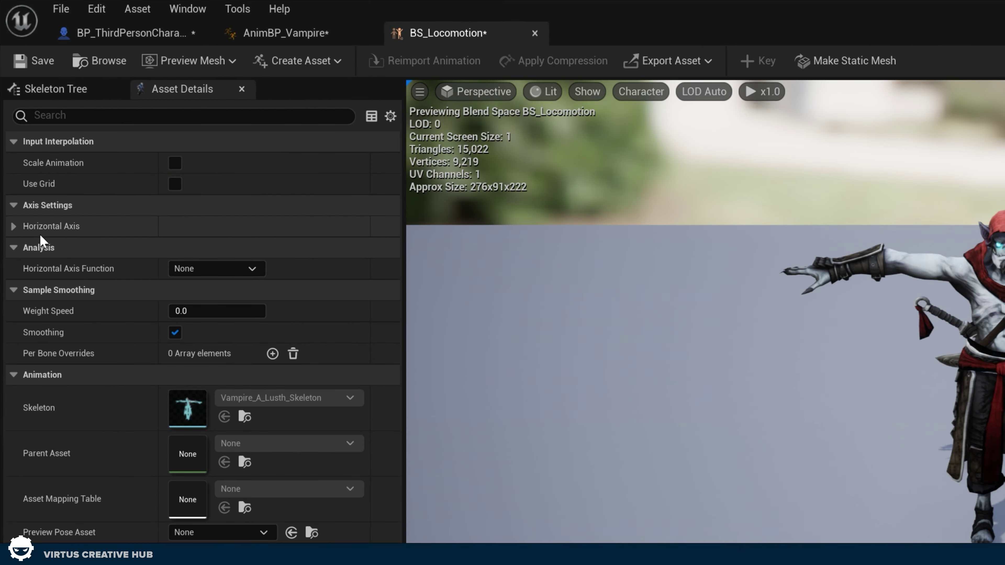
# Name the horizontal axis of the BS_Locomotion blend space Speed
pyautogui.click(19, 230)
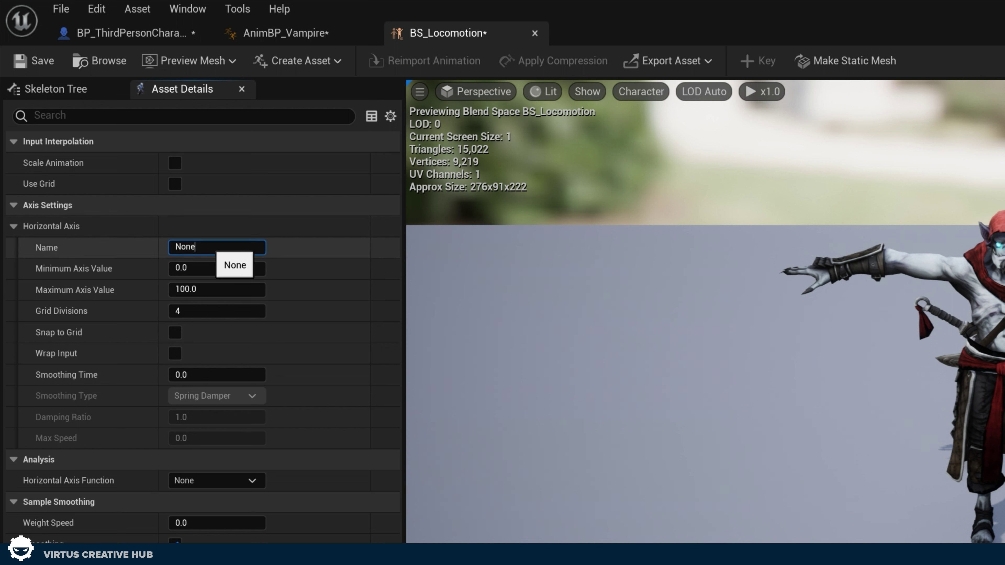
pyautogui.click(190, 246)
pyautogui.write('Speed')
pyautogui.press('Return')
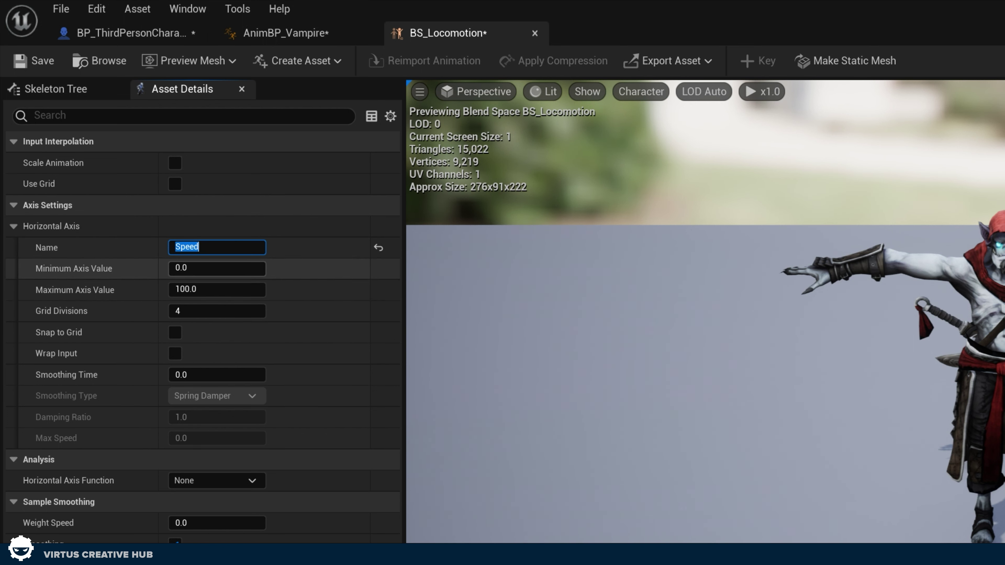
# Set the Speed axis's maximum value to 600
pyautogui.click(216, 268)
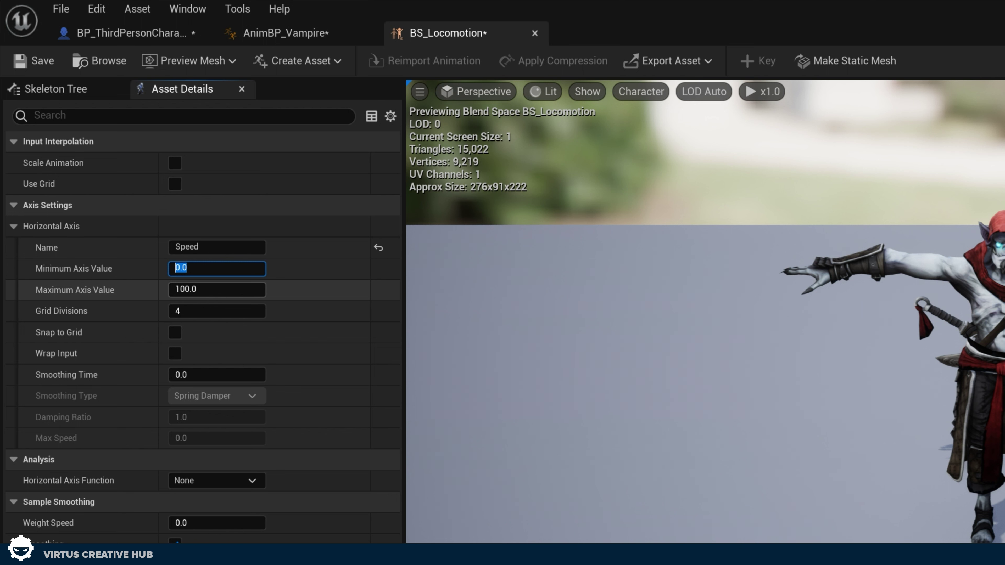
pyautogui.click(175, 289)
pyautogui.write('600')
pyautogui.hotkey('ctrl', 'a')
pyautogui.write('600')
pyautogui.press('Return')
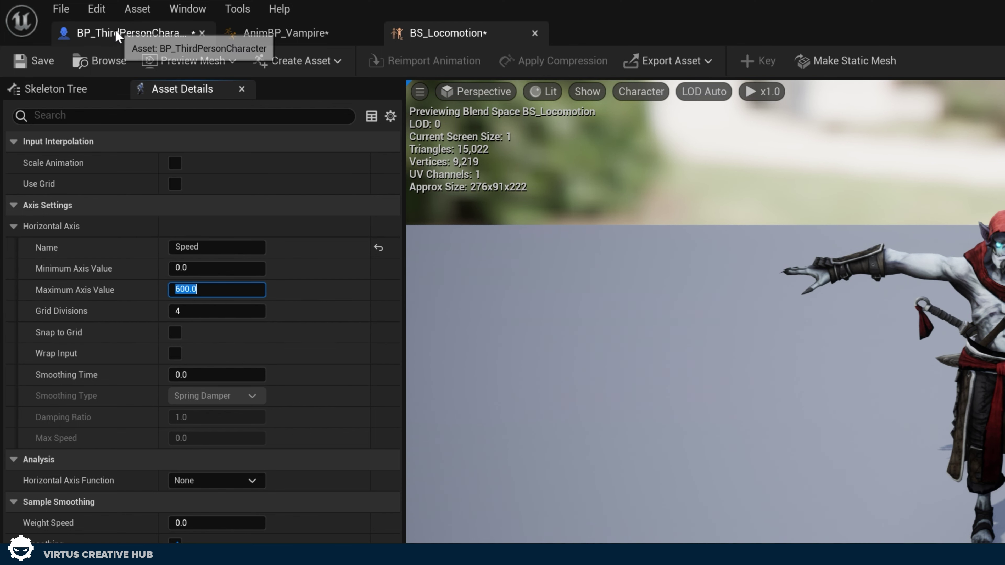
# Check the Max Walk Speed of the Character Movement component in BP_ThirdPersonCharacter
pyautogui.click(124, 29)
pyautogui.click(120, 264)
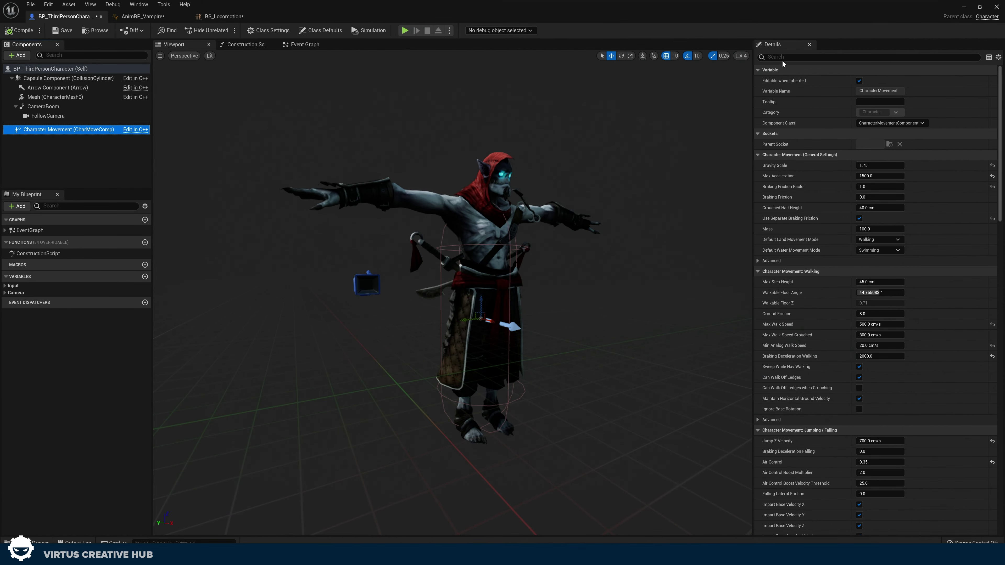
pyautogui.click(791, 57)
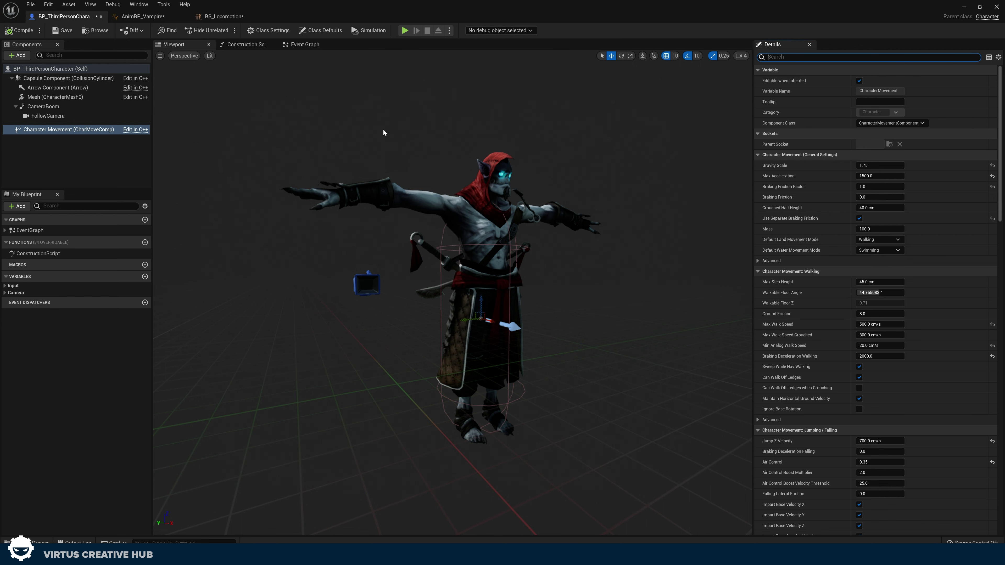
# Return to BS_Locomotion and set the Speed axis's maximum value to 500
pyautogui.click(223, 16)
pyautogui.click(99, 147)
pyautogui.hotkey('ctrl', 'a')
pyautogui.write('500')
pyautogui.press('Return')
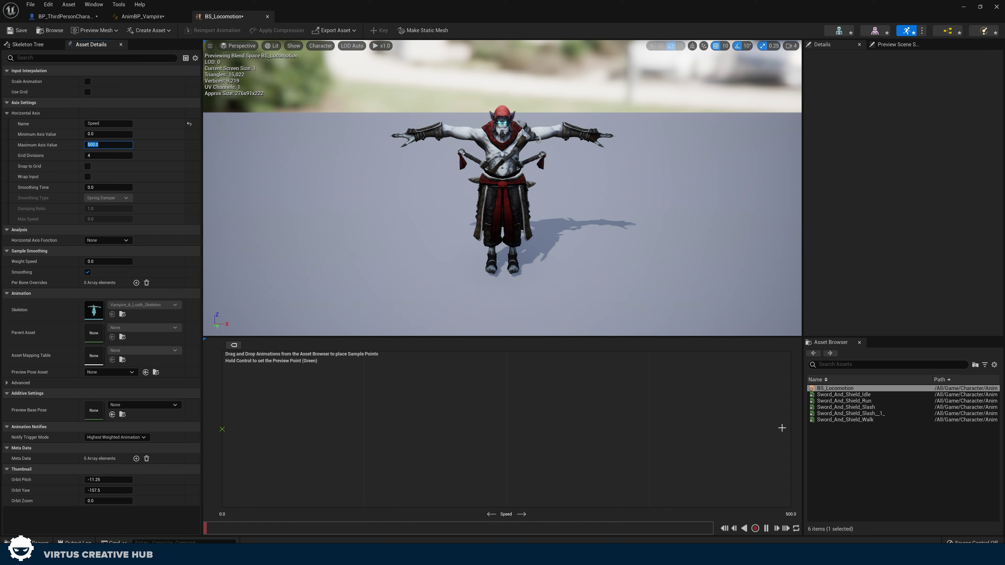
# Place Sword_And_Shield_Idle at speed 0 and Sword_And_Shield_Walk at about speed 50 as blend space samples
pyautogui.click(867, 394)
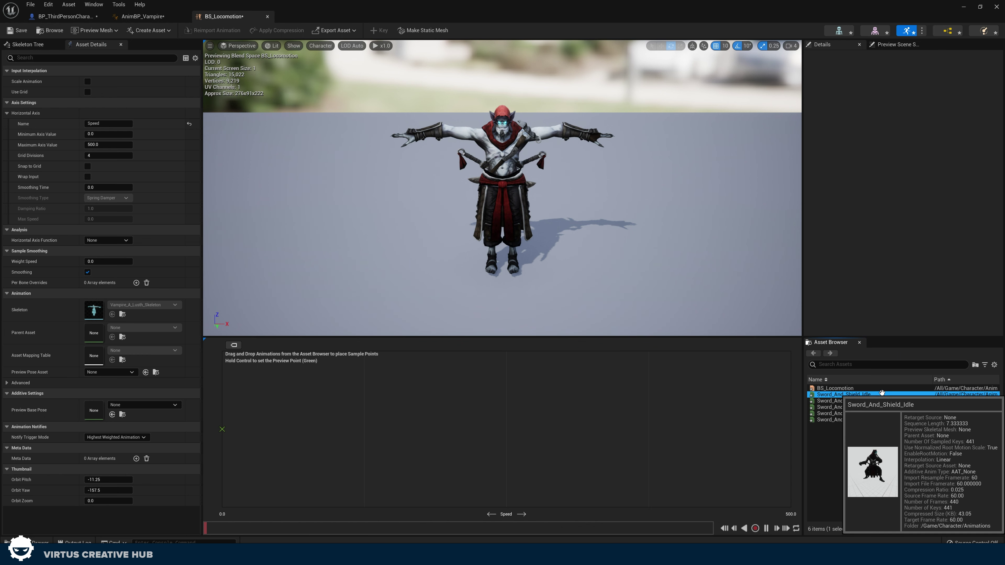
pyautogui.moveTo(867, 394); pyautogui.dragTo(220, 429)
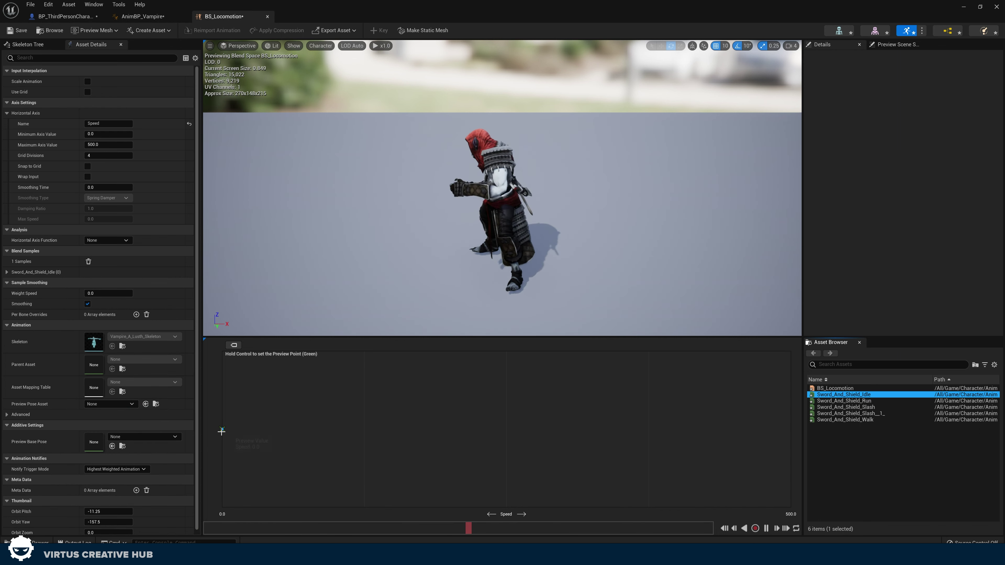
pyautogui.moveTo(221, 432)
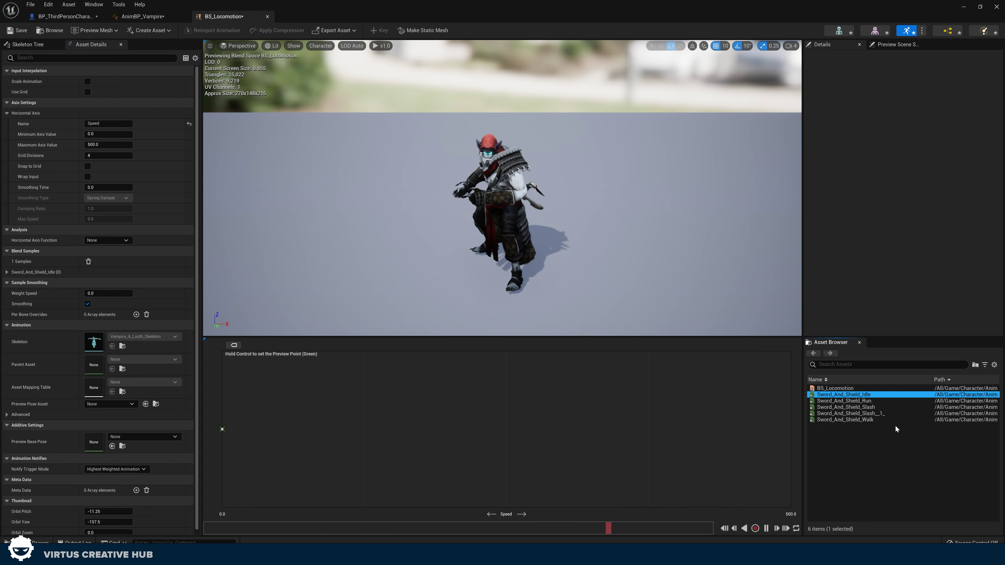
pyautogui.moveTo(862, 420); pyautogui.dragTo(280, 429)
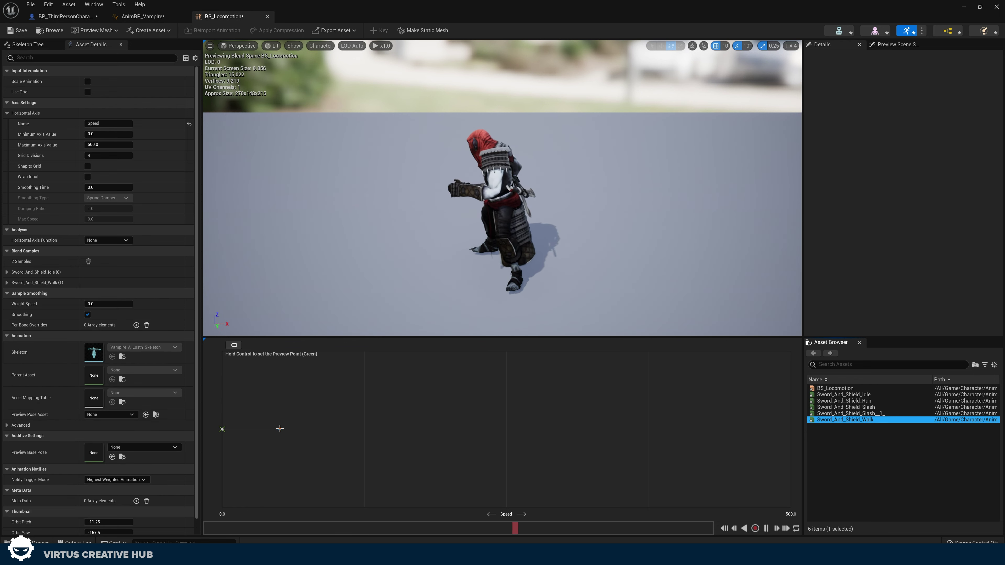
# Place Sword_And_Shield_Run close to the maximum speed of 500 and preview the blend along the Speed axis
pyautogui.click(844, 400)
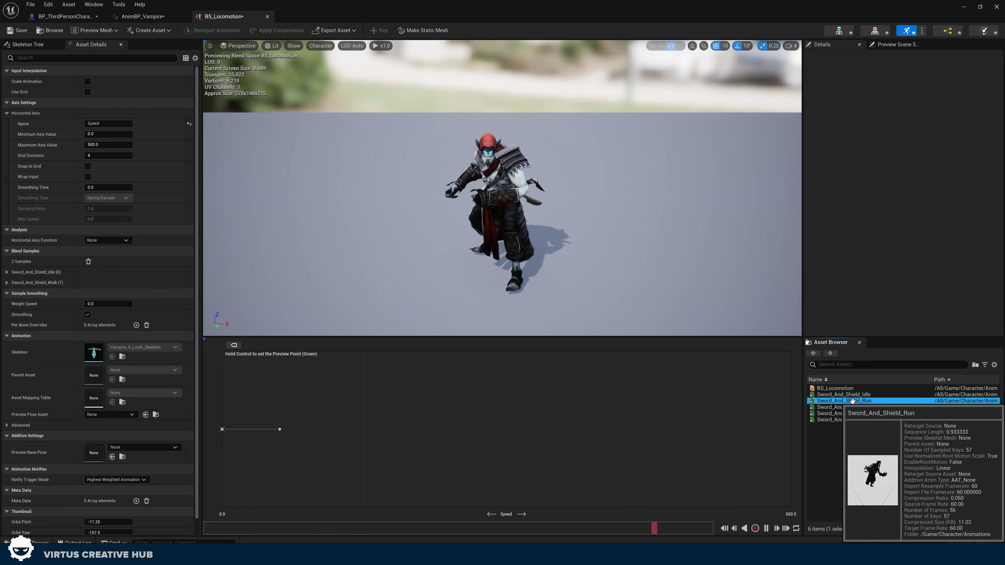
pyautogui.moveTo(844, 401); pyautogui.dragTo(785, 434)
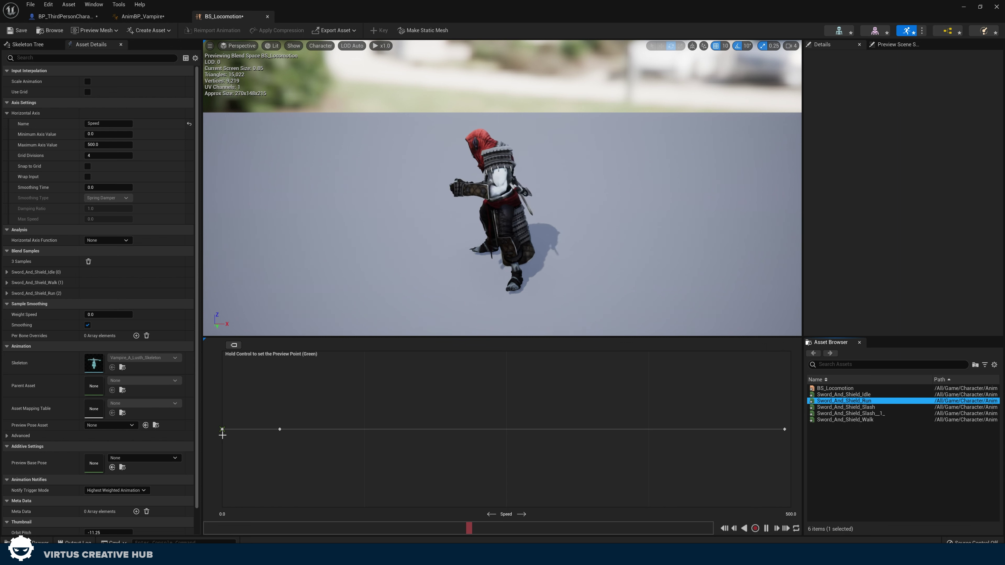
pyautogui.press('ctrl')
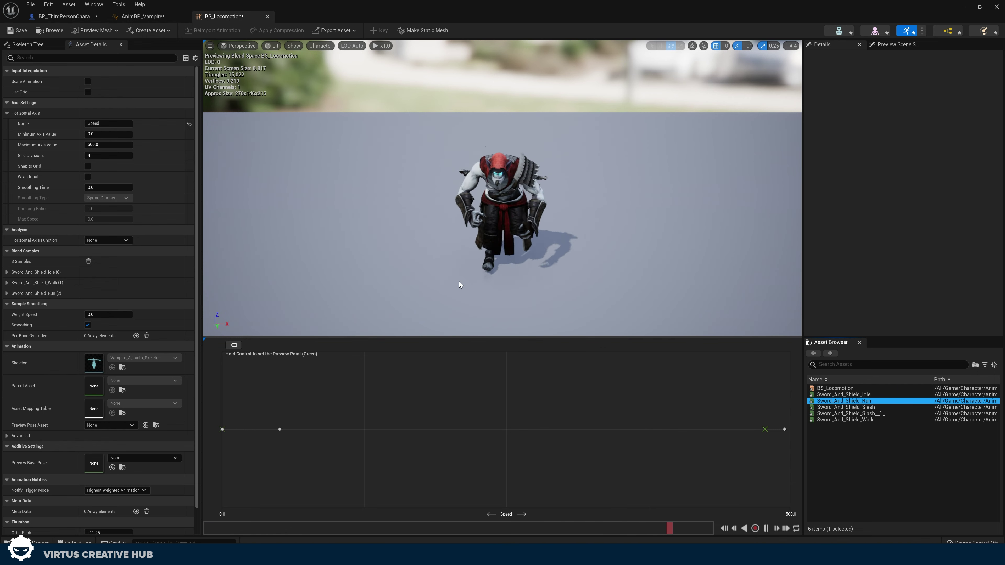
# In AnimBP_Vampire's Locomotion state, replace the Sword_And_Shield_Idle node with BS_Locomotion and connect it to Output Animation Pose
pyautogui.click(149, 18)
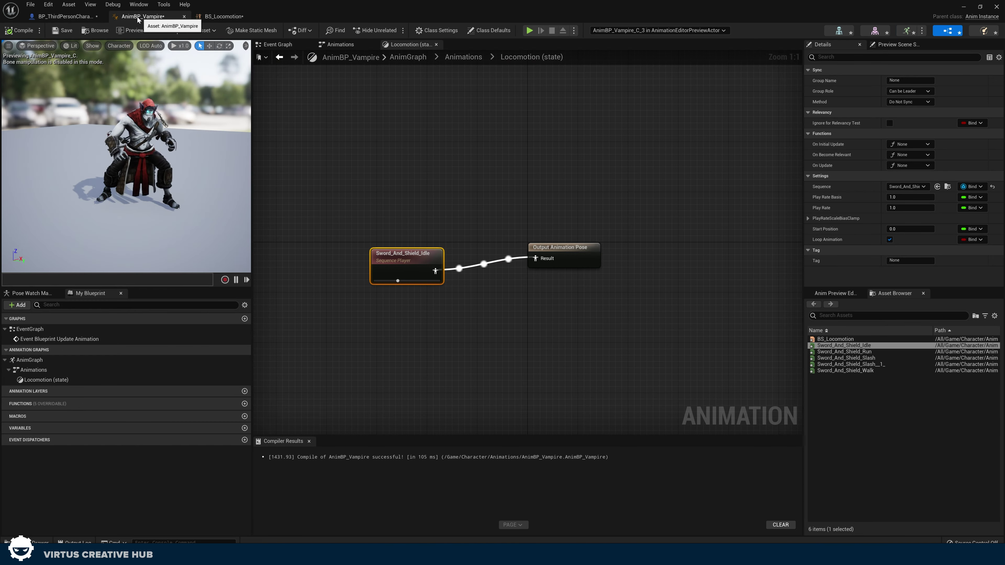
pyautogui.moveTo(410, 260); pyautogui.dragTo(348, 229)
pyautogui.press('Delete')
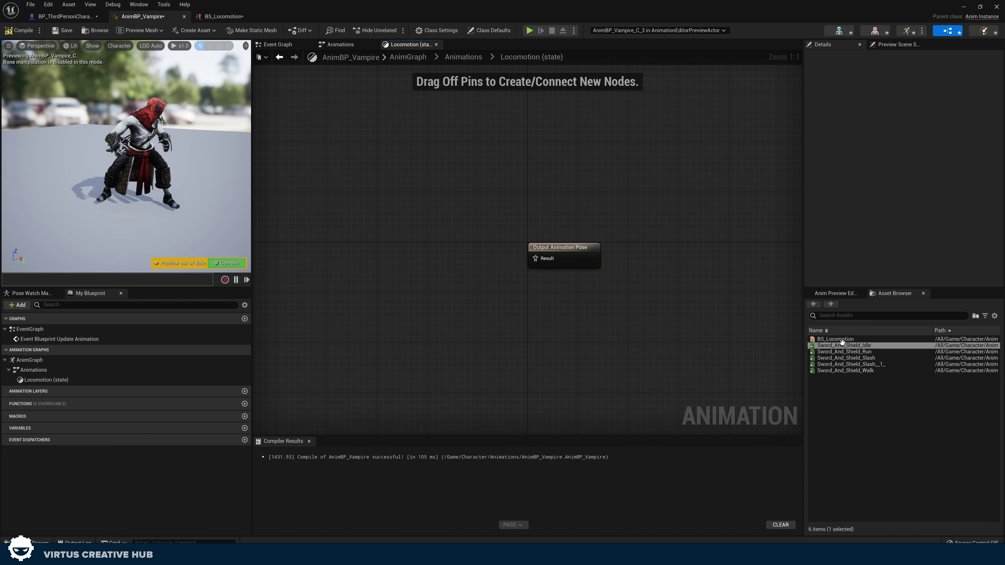
pyautogui.click(818, 339)
pyautogui.moveTo(816, 332); pyautogui.dragTo(334, 243)
pyautogui.moveTo(386, 265); pyautogui.dragTo(542, 263)
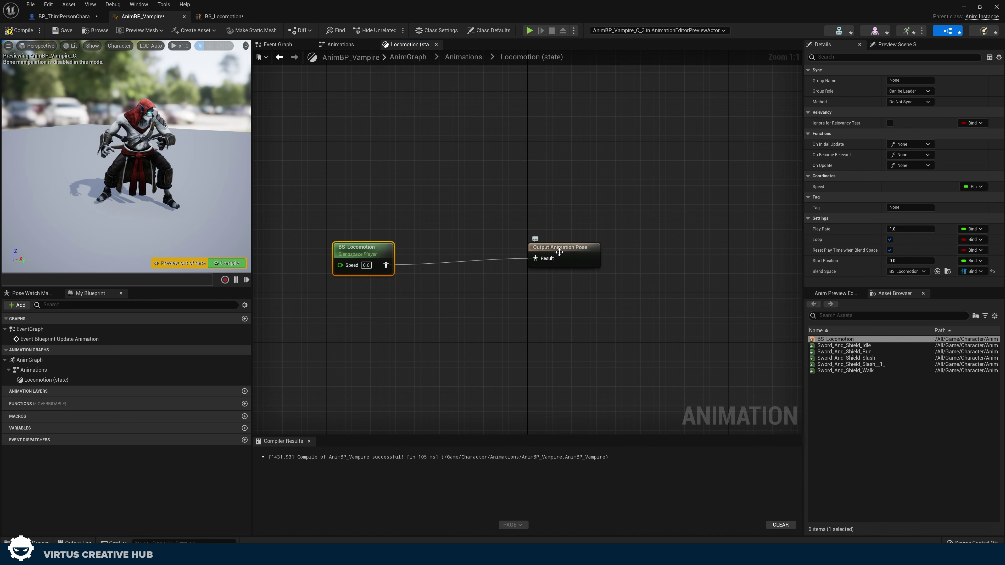
pyautogui.click(428, 121)
pyautogui.scroll(-3, 428, 121)
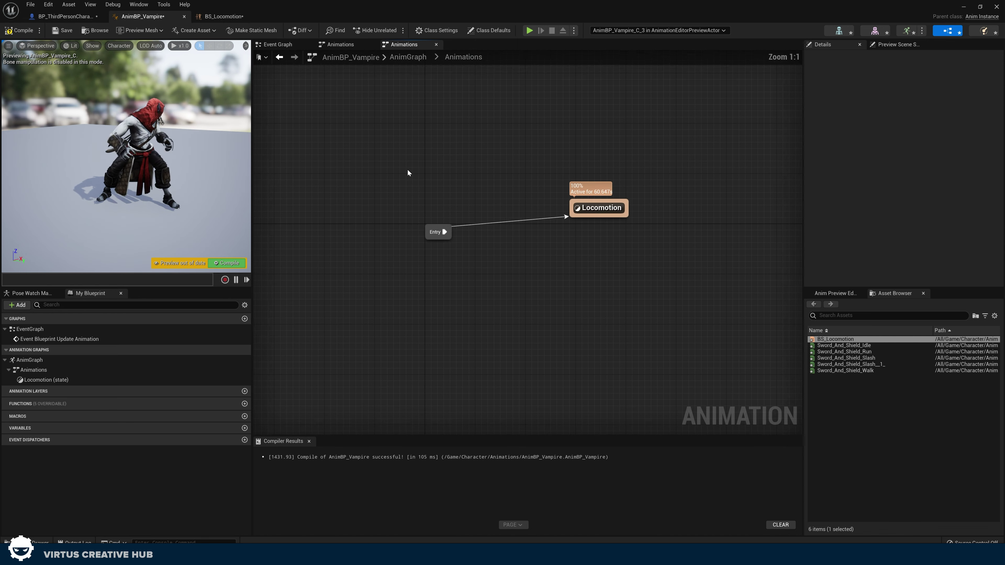
pyautogui.scroll(3, 627, 240)
pyautogui.moveTo(387, 203); pyautogui.dragTo(507, 264, button='right')
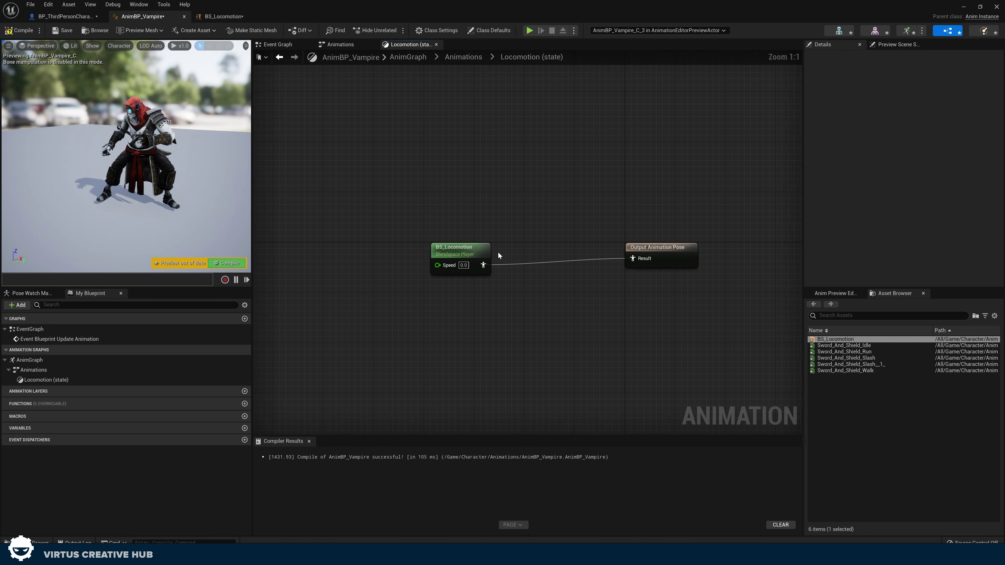